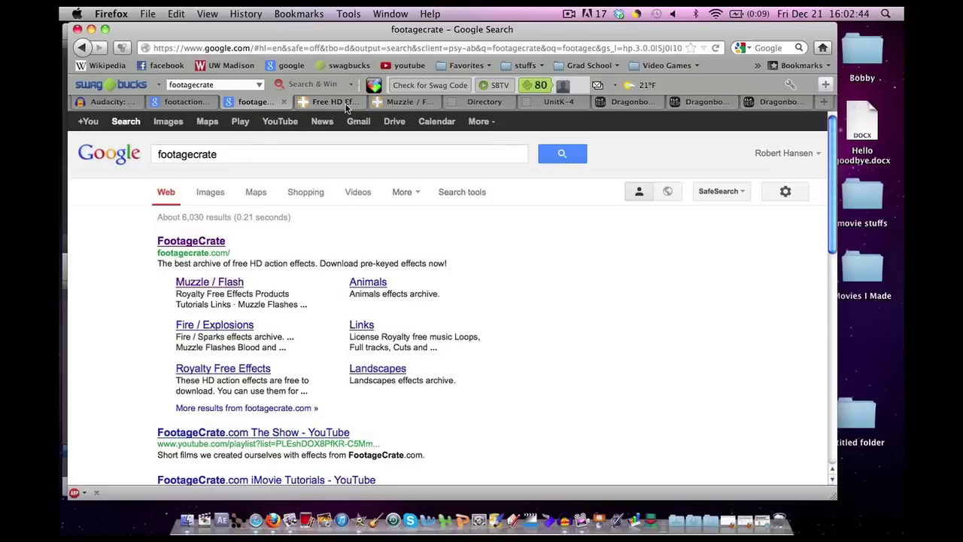
Step: Open FootageCrate's Muzzle / Flash gallery and browse the thumbnails for the single-rifle flash
click(345, 107)
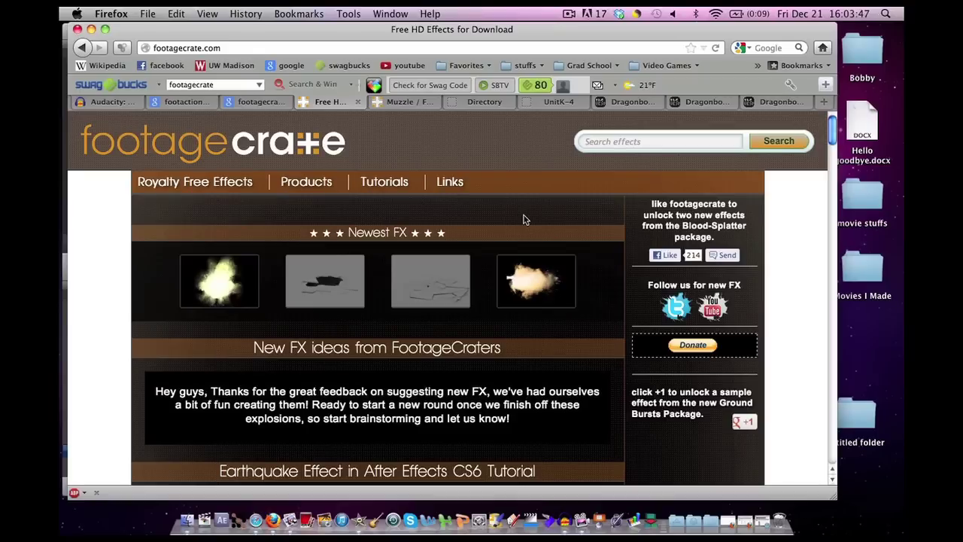
click(401, 102)
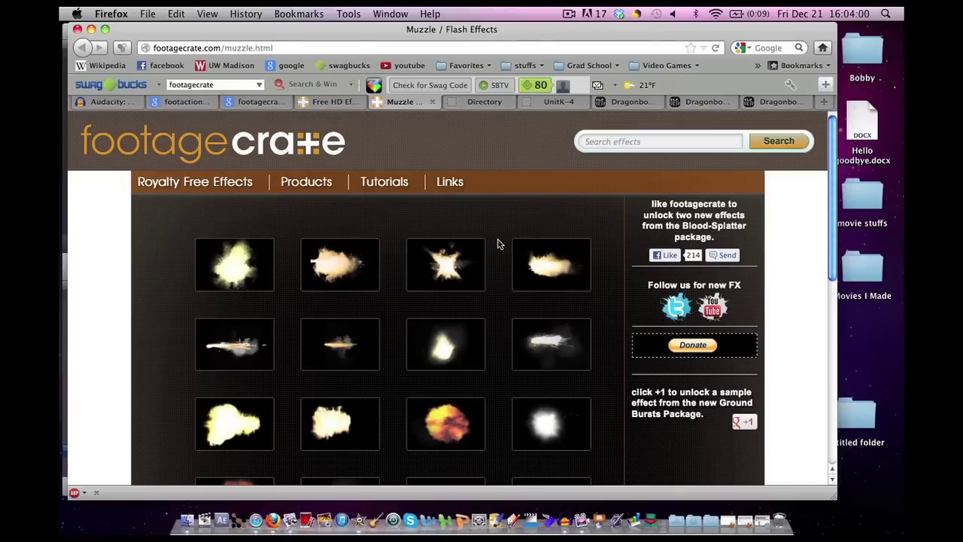
scroll(497, 243, down, 3)
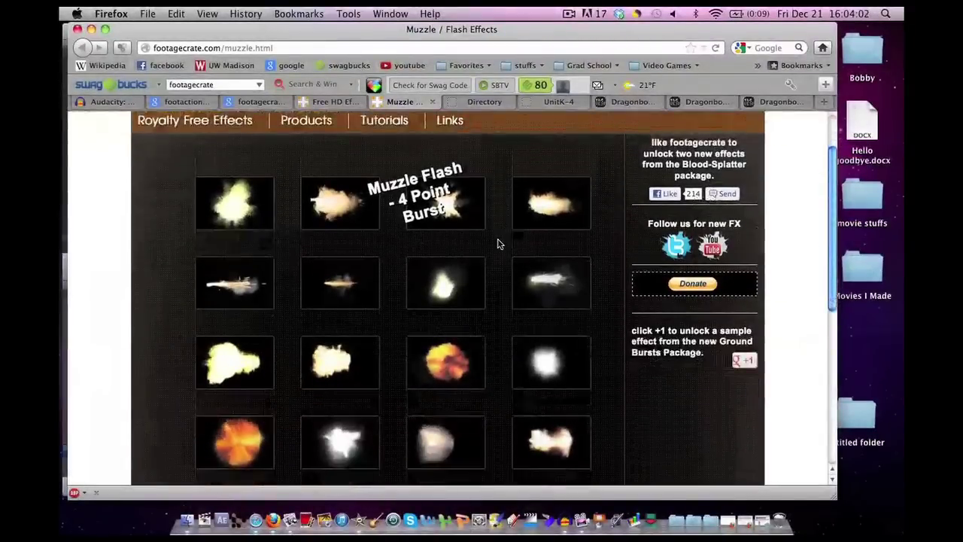
scroll(496, 244, down, 3)
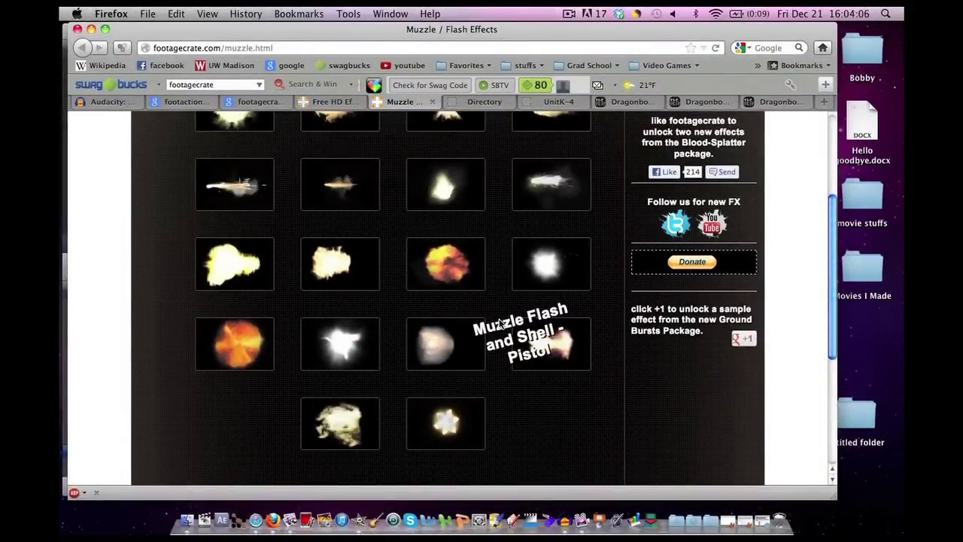
scroll(499, 323, up, 6)
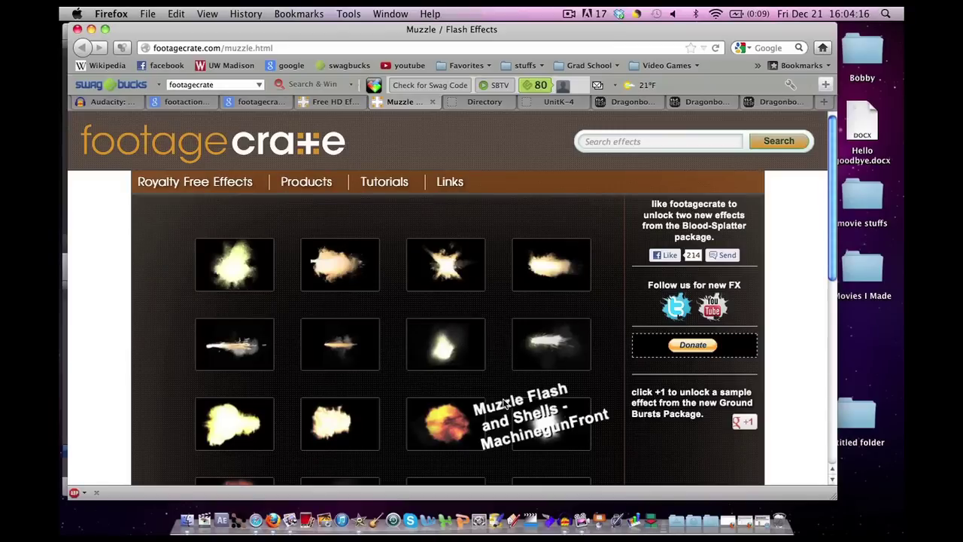
scroll(504, 405, down, 3)
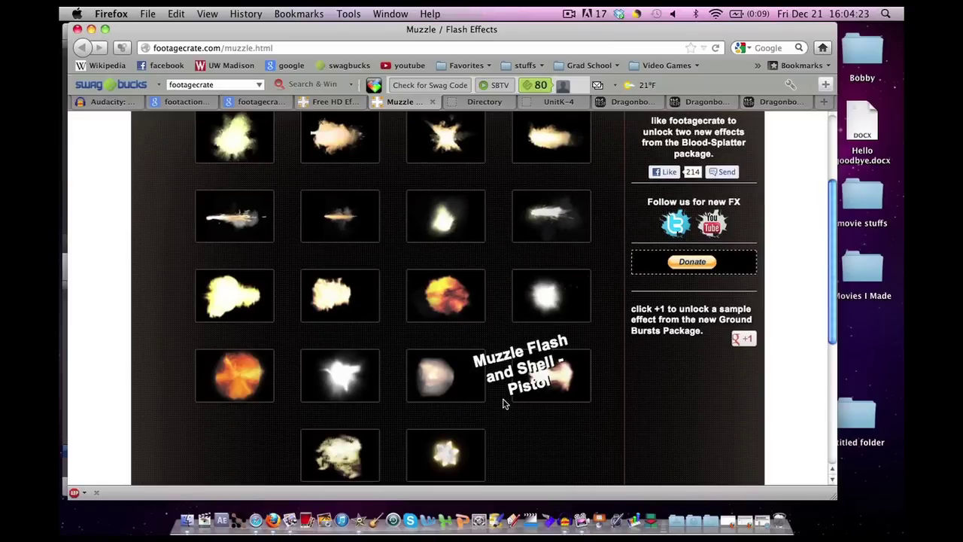
scroll(500, 332, up, 1)
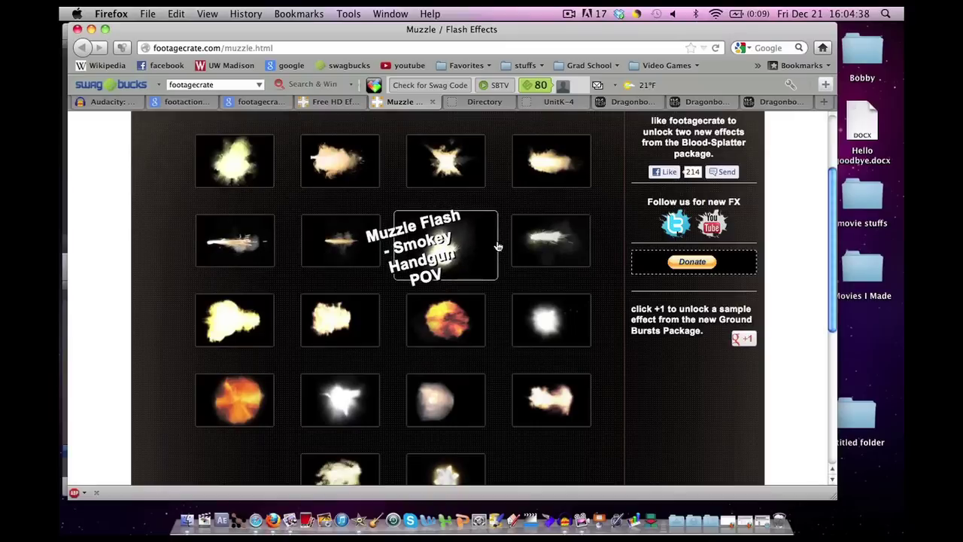
mouse_move(499, 294)
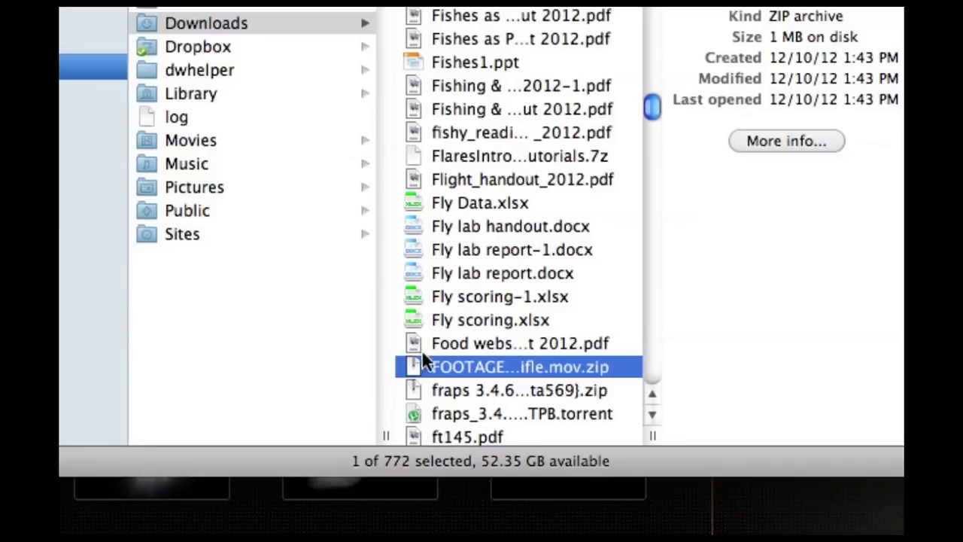
Step: Unzip the archive and preview FOOTAGECRATE-MuzzleFlashSingleRifle.mov in Quick Look, scrubbing through the flash
double_click(498, 359)
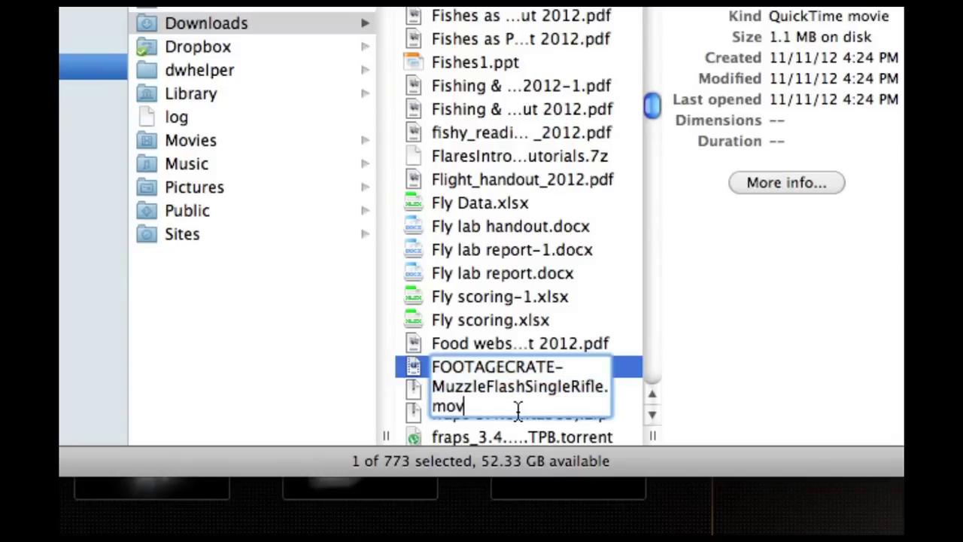
key(Return)
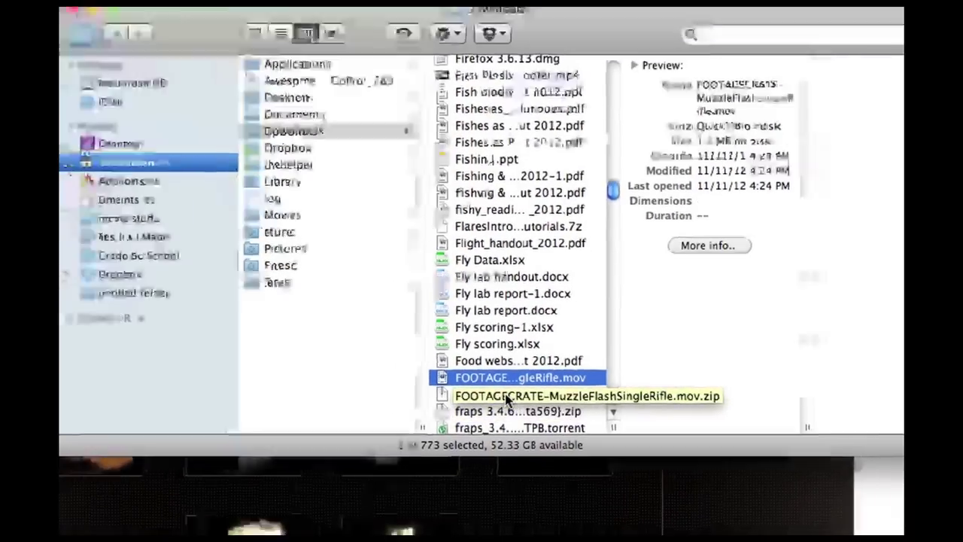
key(space)
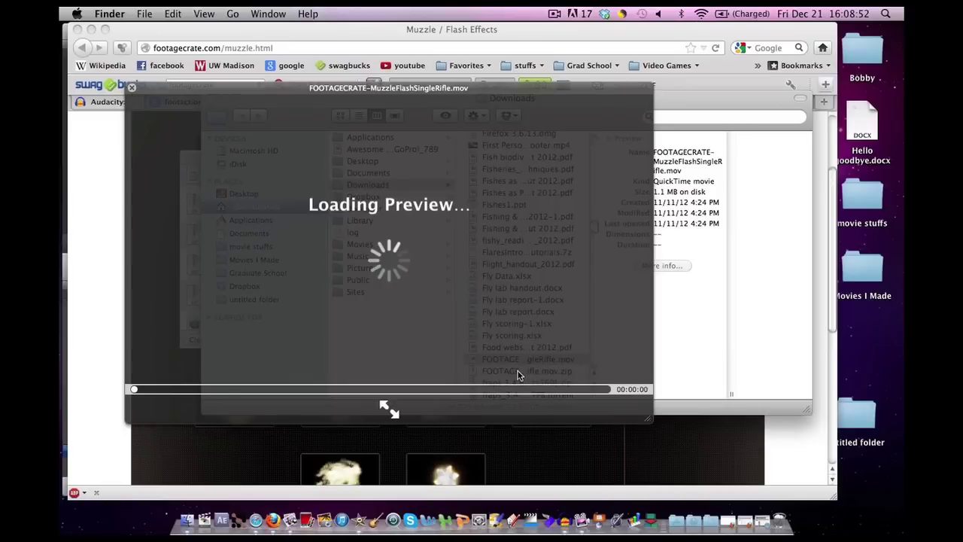
click(138, 391)
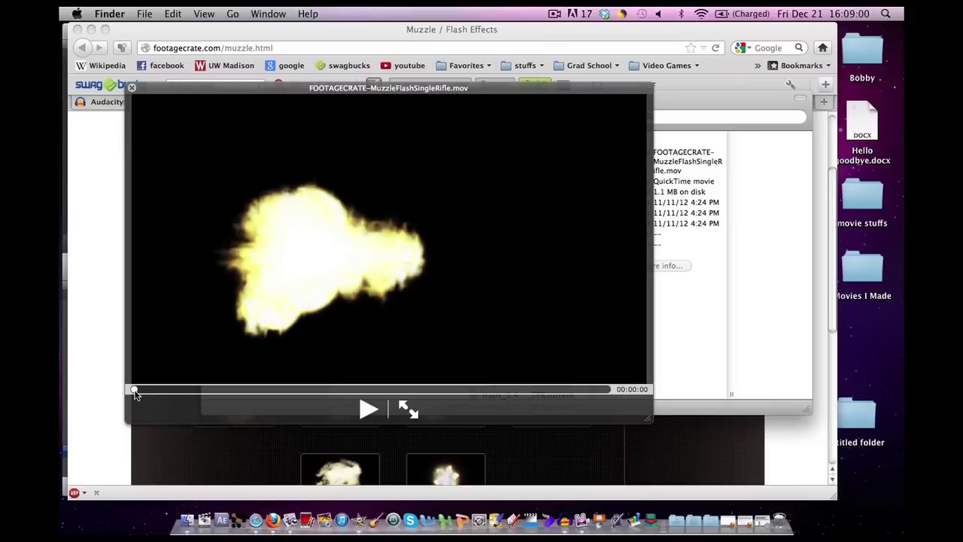
drag(135, 392, 177, 392)
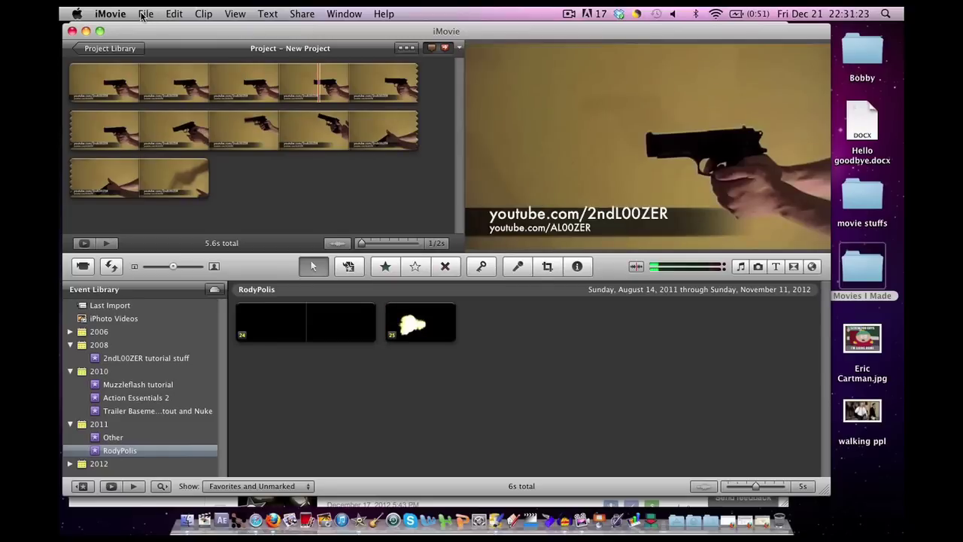
Step: Import FOOTAGECRATE-MuzzleFlashSingleRifle.mov via File > Import > Movies into a new event 'Footage Crate'
click(142, 17)
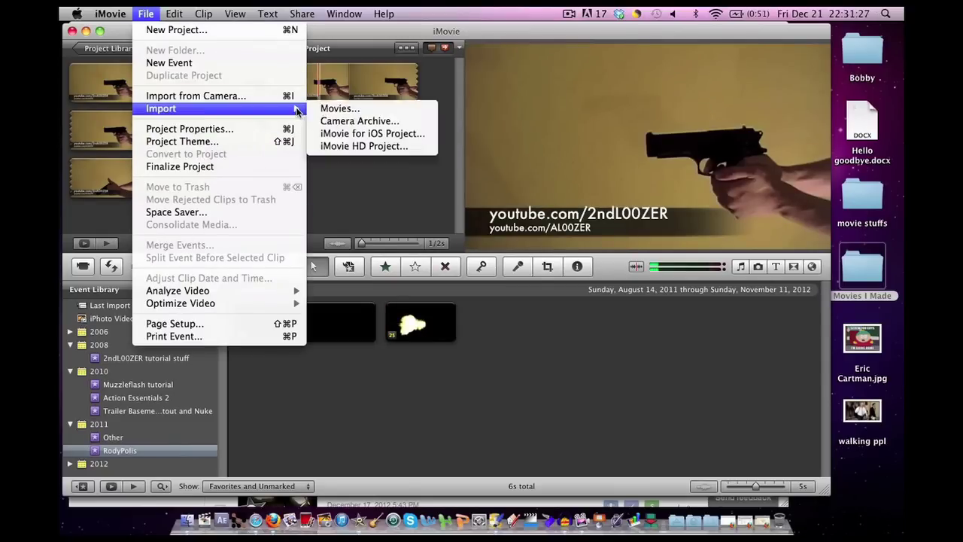
click(323, 112)
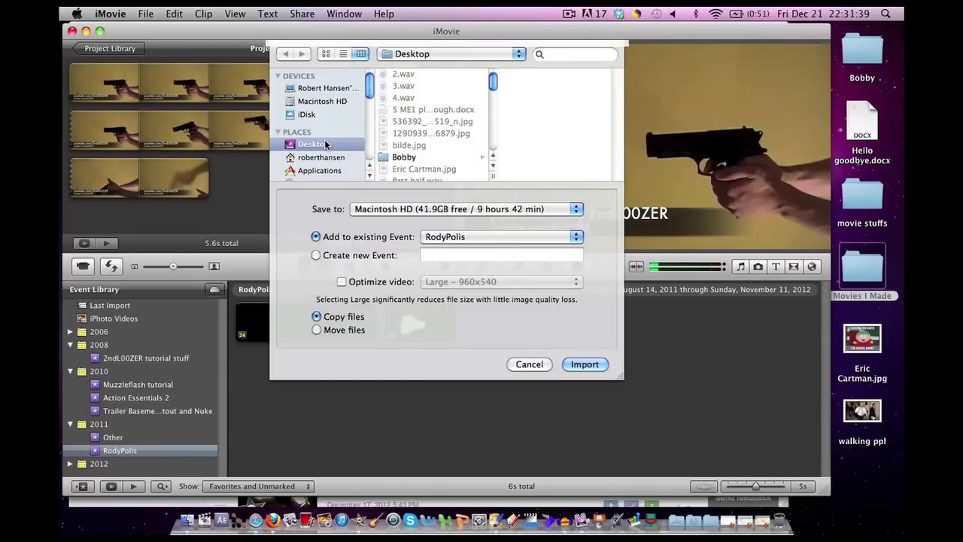
scroll(325, 139, down, 2)
scroll(324, 143, down, 3)
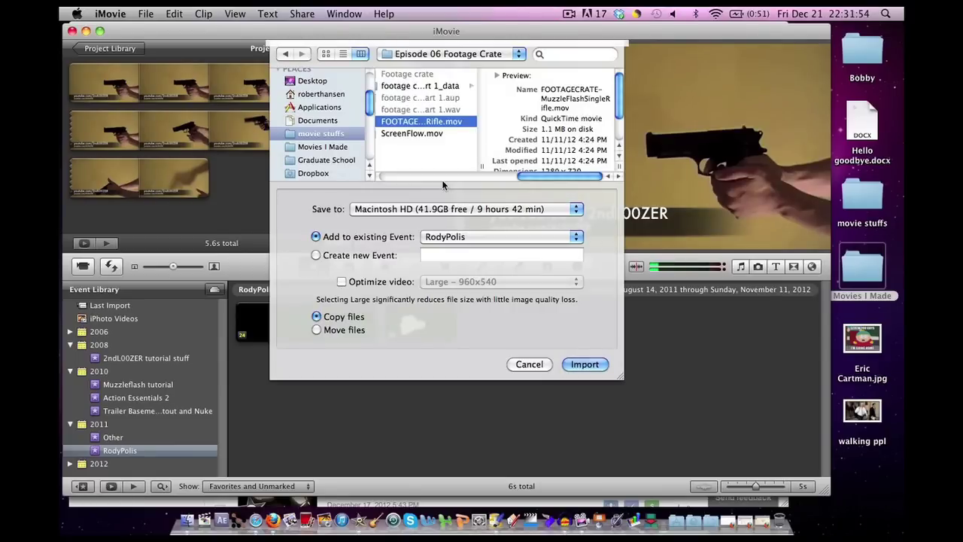
click(342, 282)
click(341, 283)
click(316, 256)
click(431, 256)
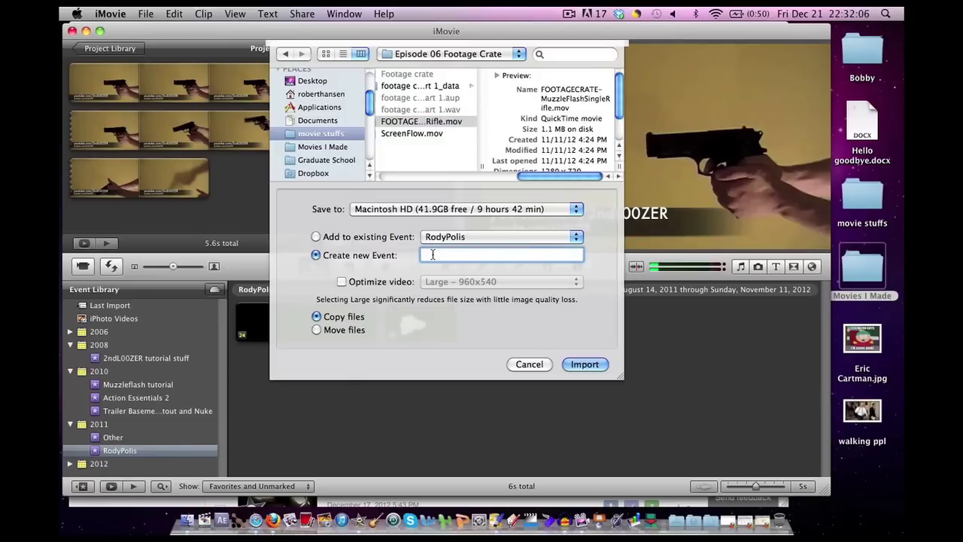
text(Footage Crate)
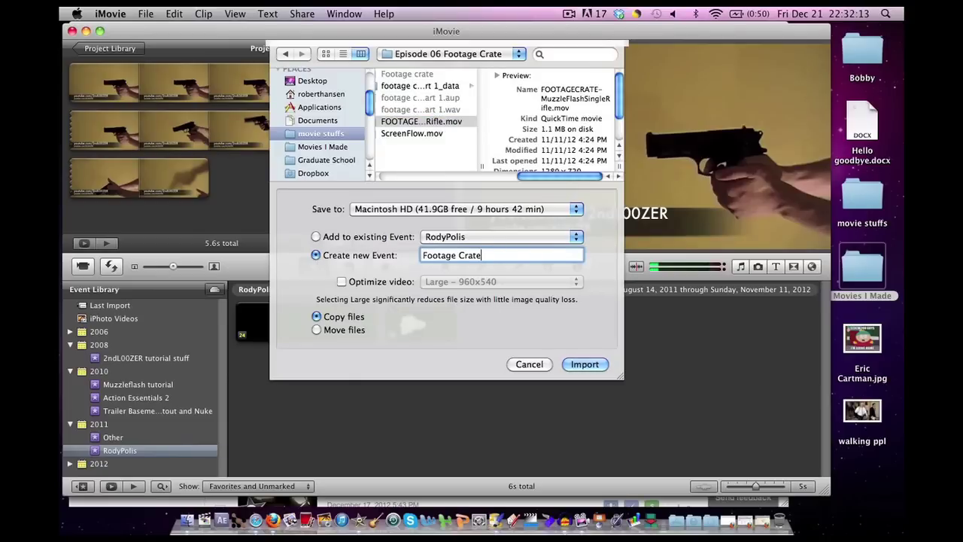
key(Return)
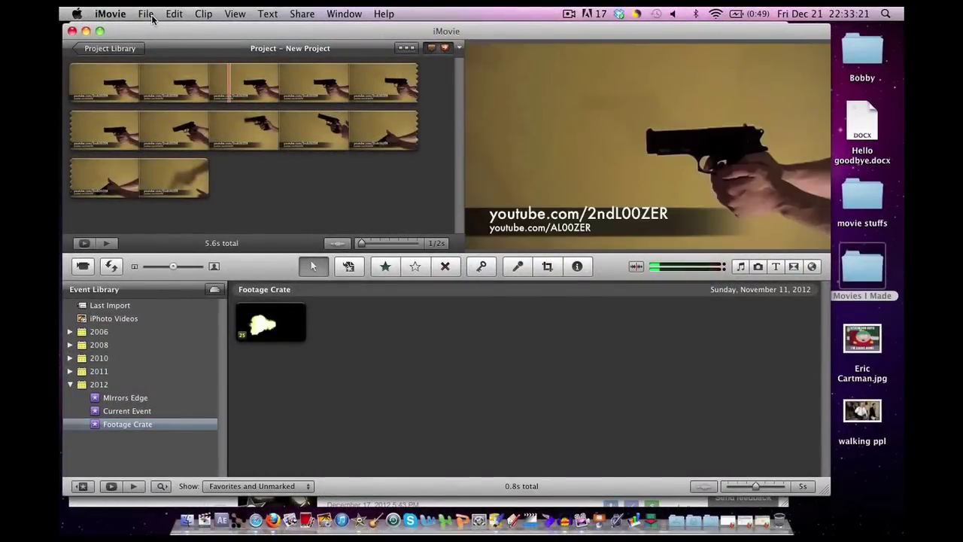
click(152, 18)
mouse_move(120, 17)
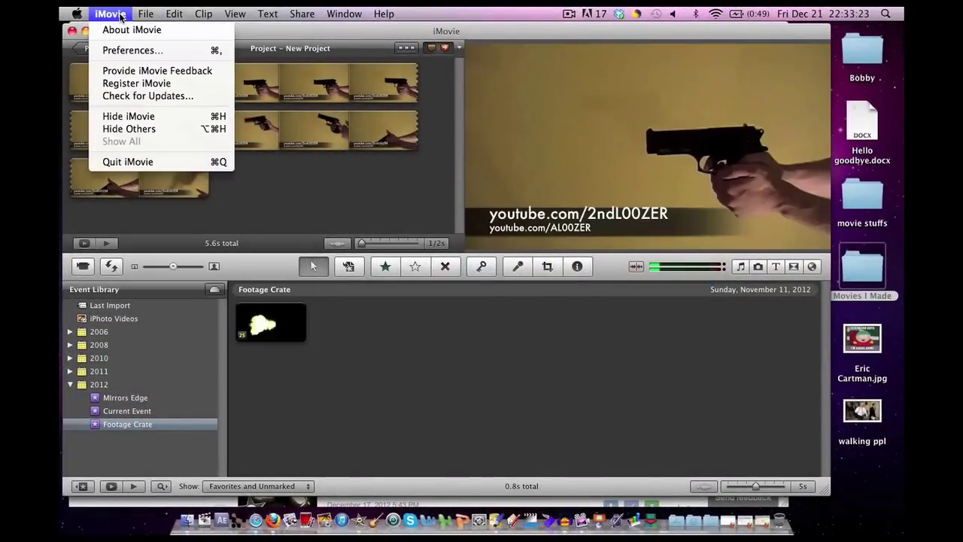
click(125, 50)
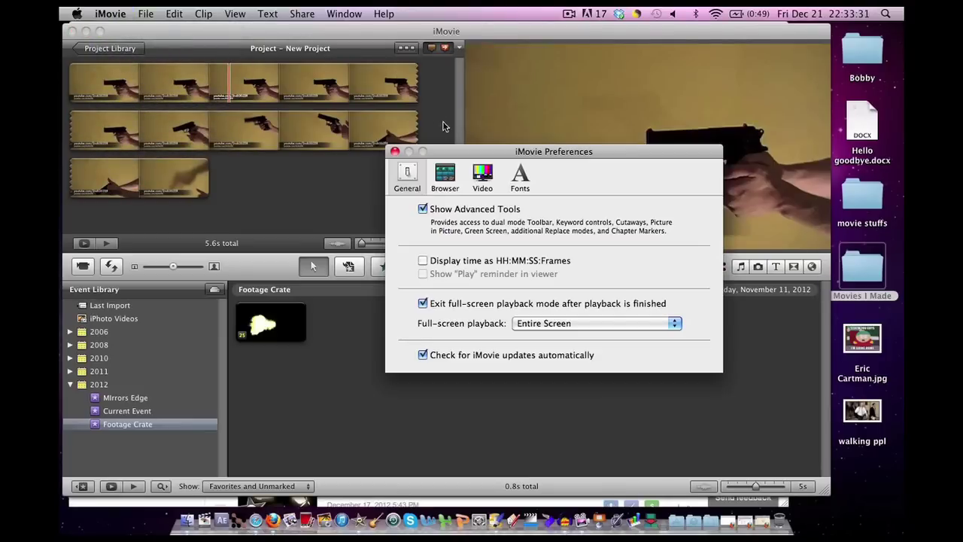
click(445, 177)
click(412, 180)
click(423, 209)
click(423, 209)
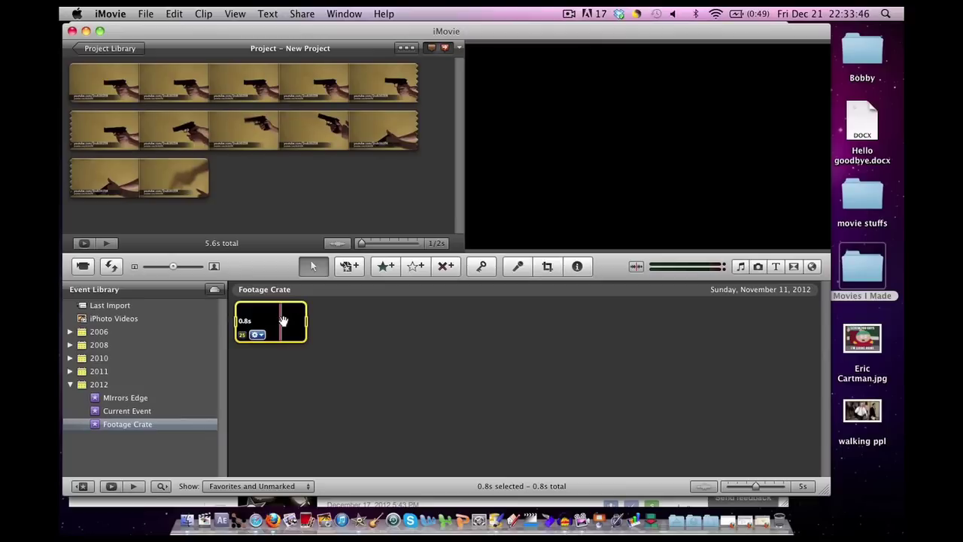
drag(283, 322, 289, 100)
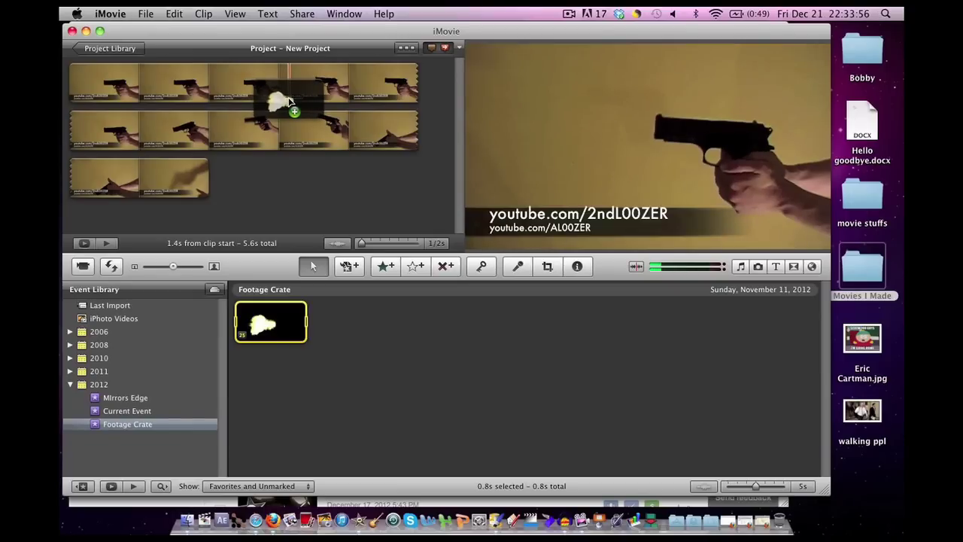
Step: Drop the flash onto the firing gun clip as picture-in-picture and move it toward the barrel
drag(288, 101, 289, 101)
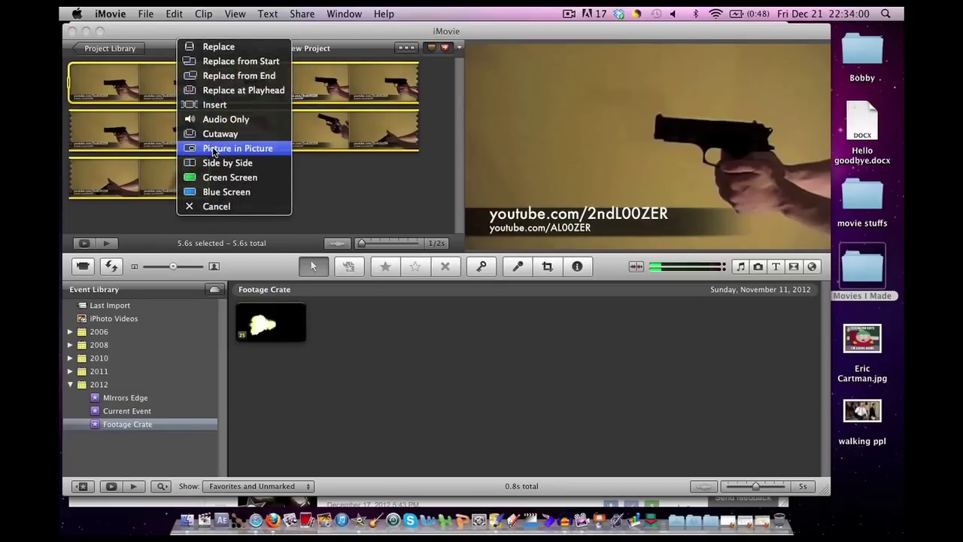
click(213, 151)
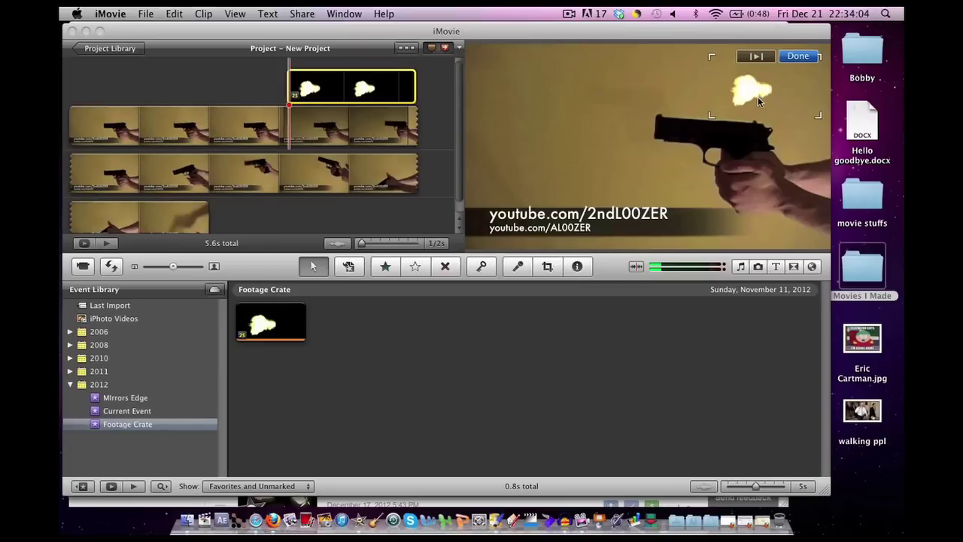
drag(752, 92, 760, 206)
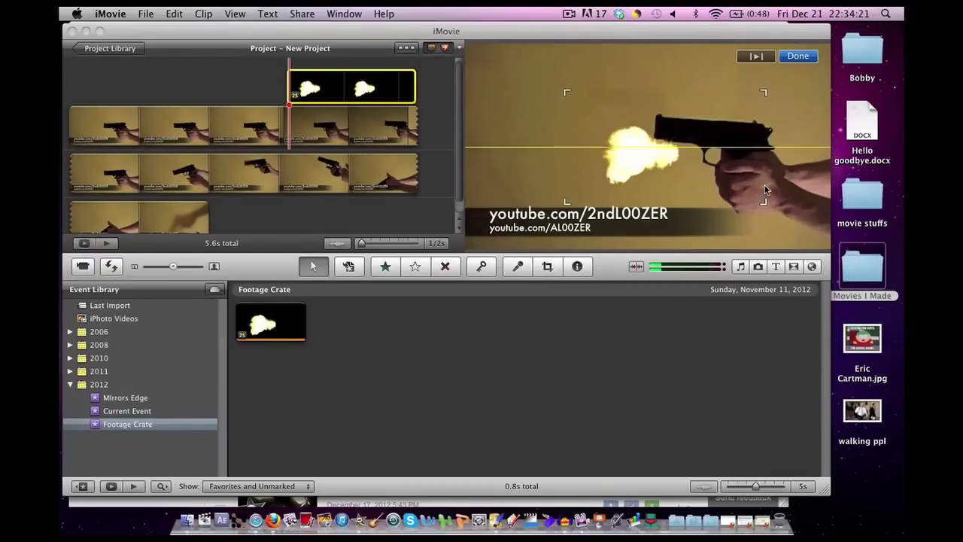
drag(634, 153, 614, 129)
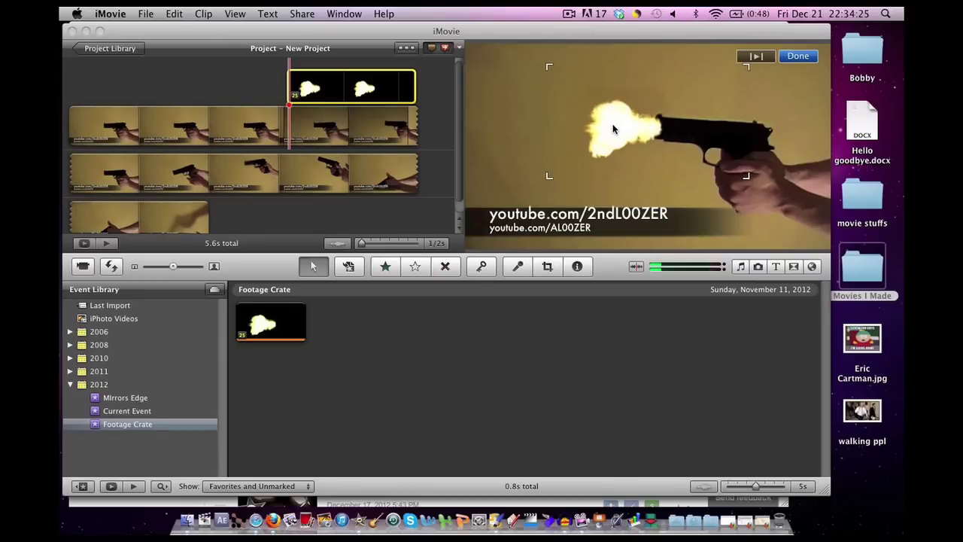
click(380, 117)
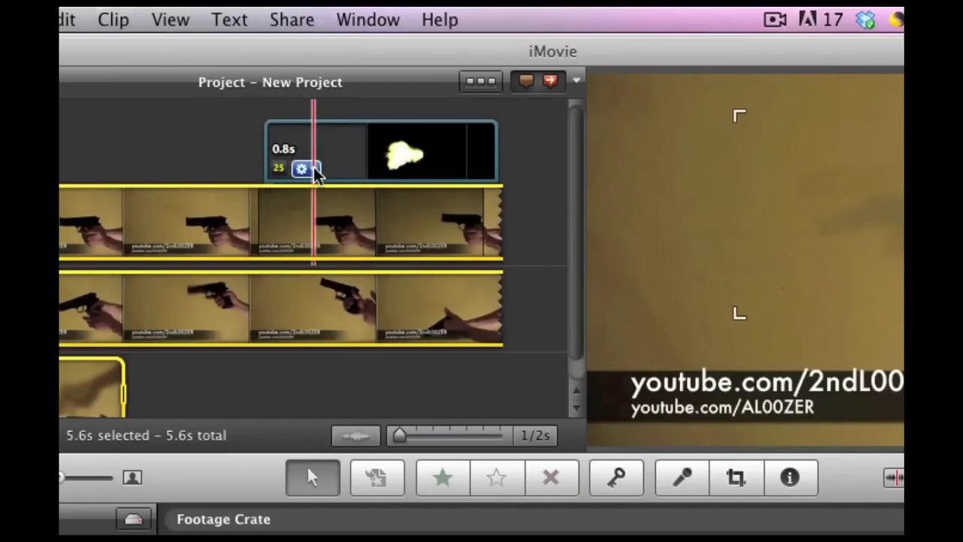
Step: Open Cropping & Rotation for the flash clip, then close it with Done
click(309, 168)
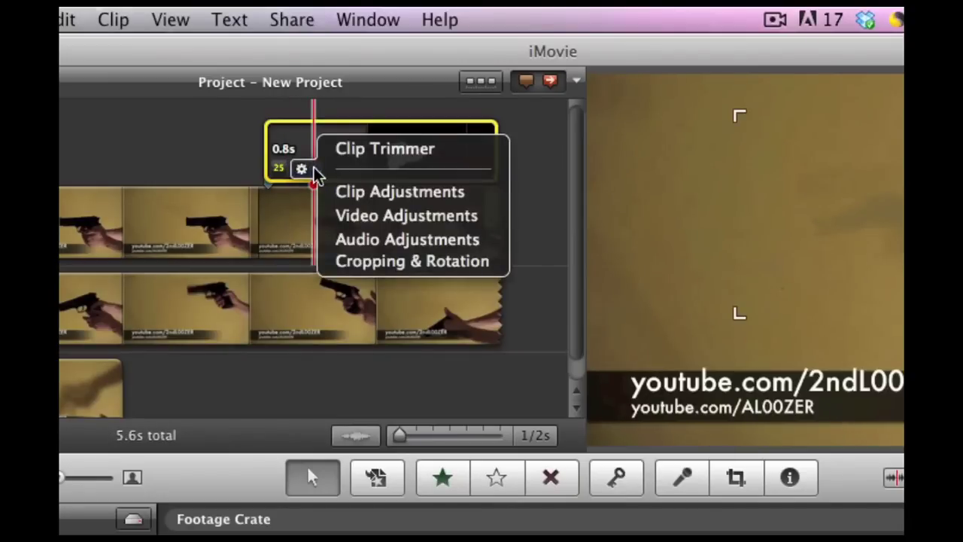
click(361, 260)
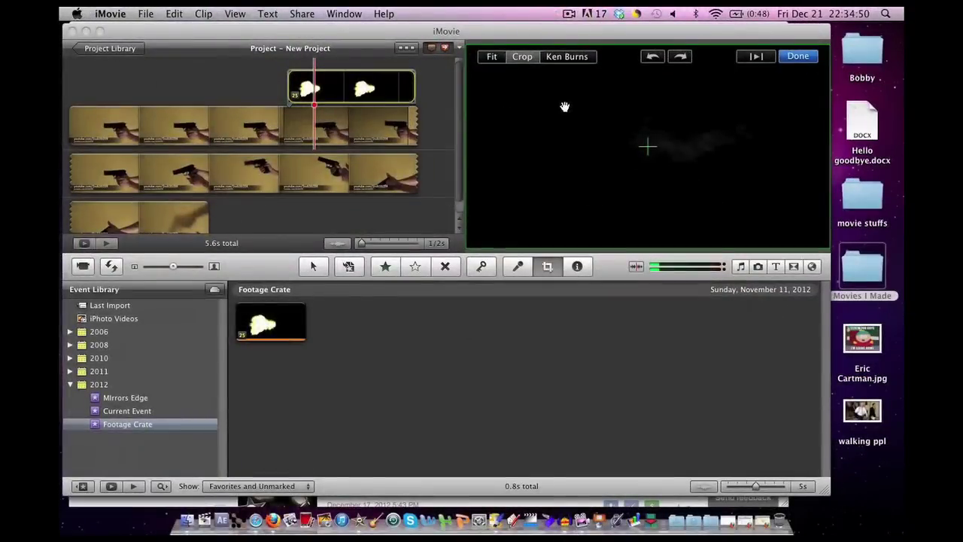
click(797, 55)
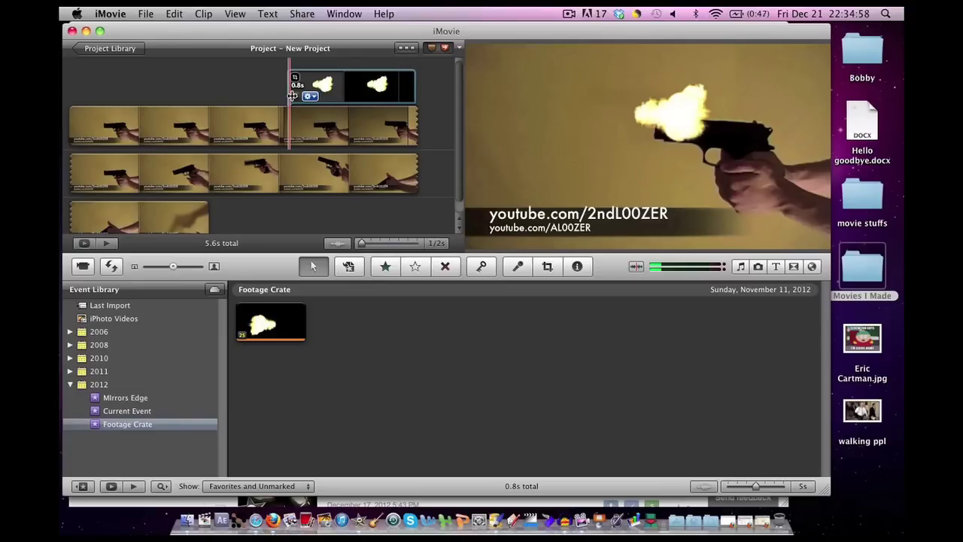
Step: Enlarge the flash overlay slightly and nudge it flush against the pistol's barrel
click(295, 86)
key(c)
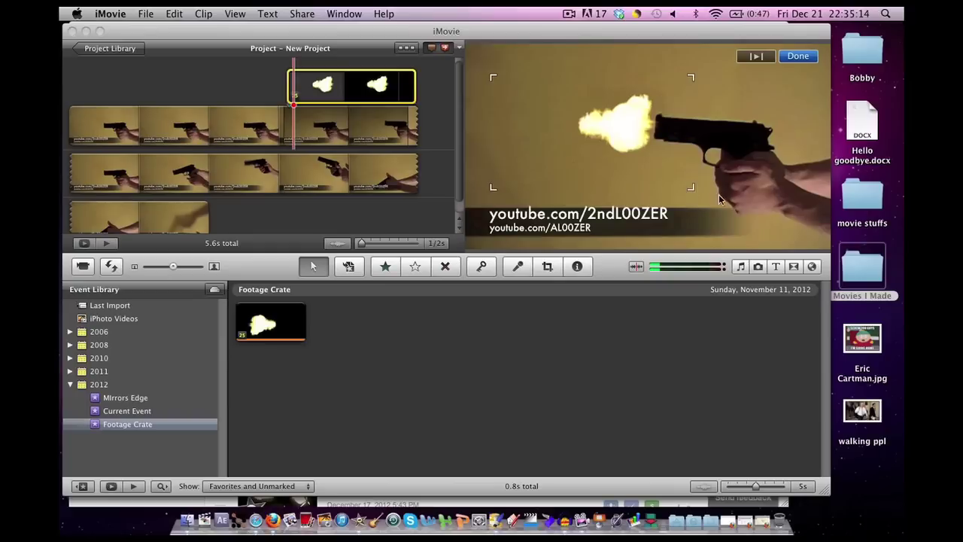
drag(691, 186, 699, 191)
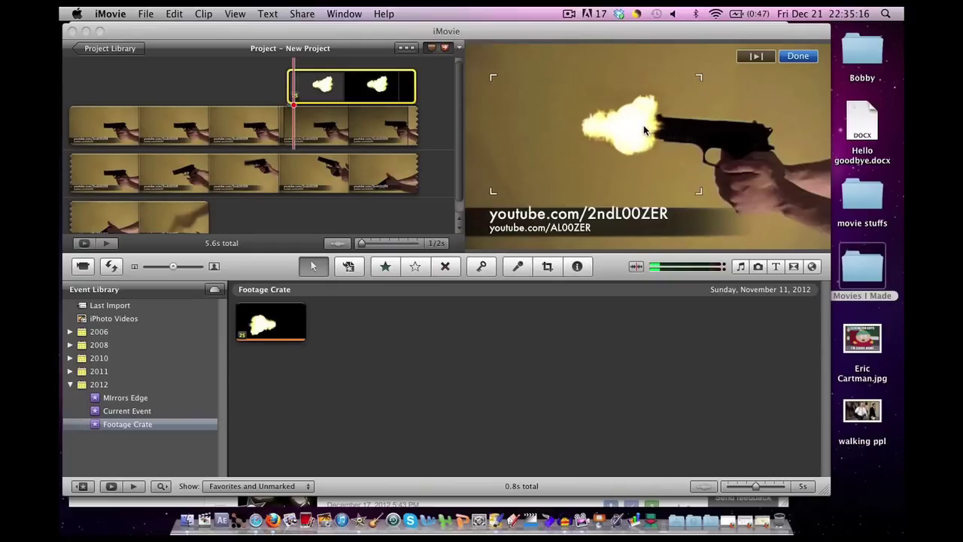
drag(644, 127, 639, 132)
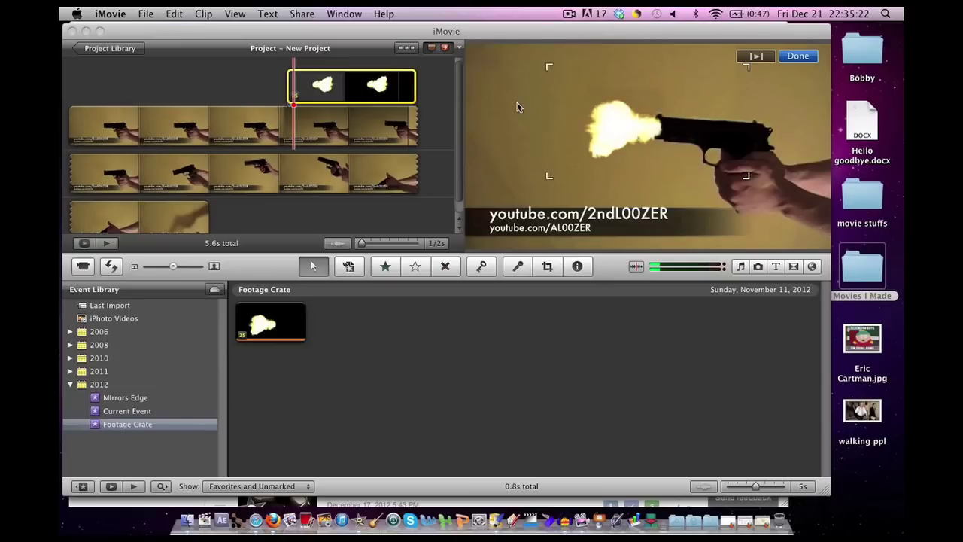
Step: Mirror the muzzle flash clip with the Flipped video effect in its clip settings
double_click(348, 92)
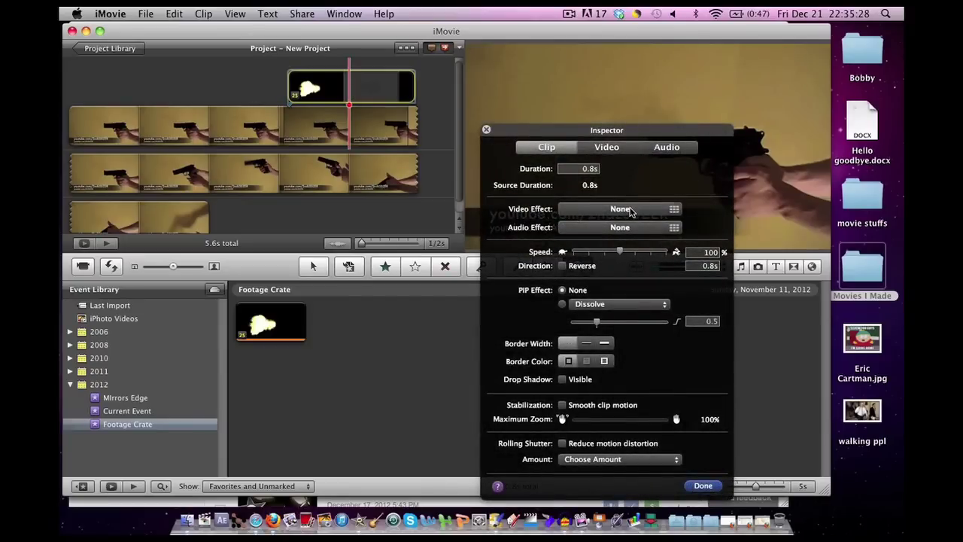
click(629, 210)
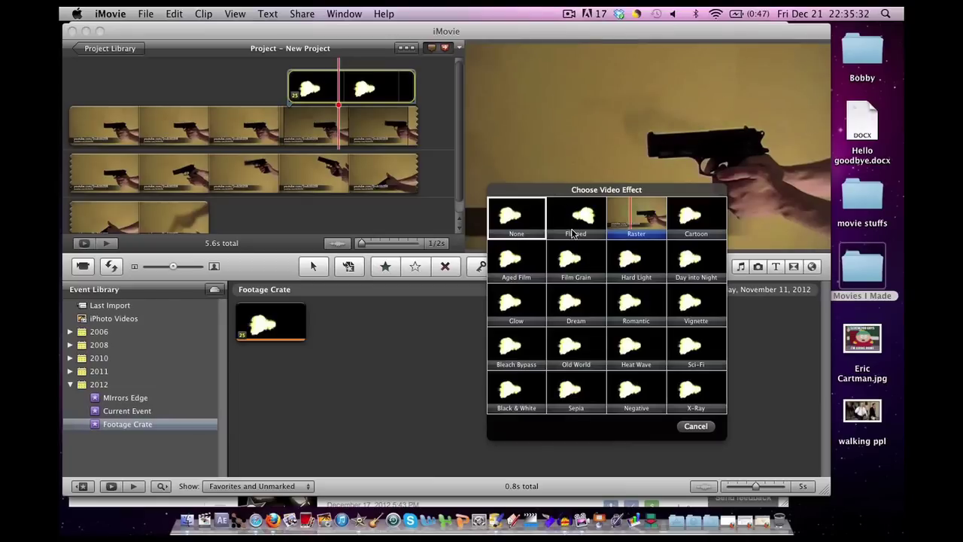
click(575, 225)
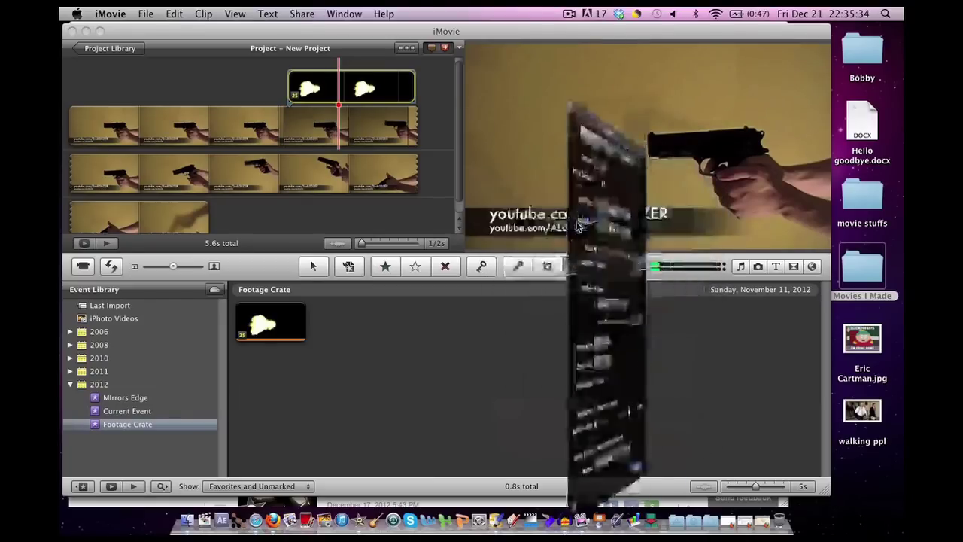
click(702, 485)
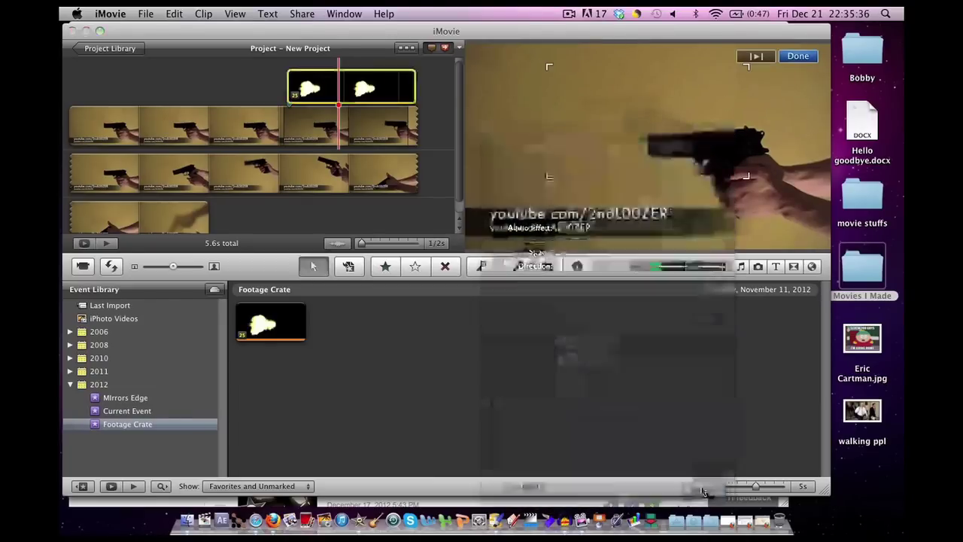
click(270, 89)
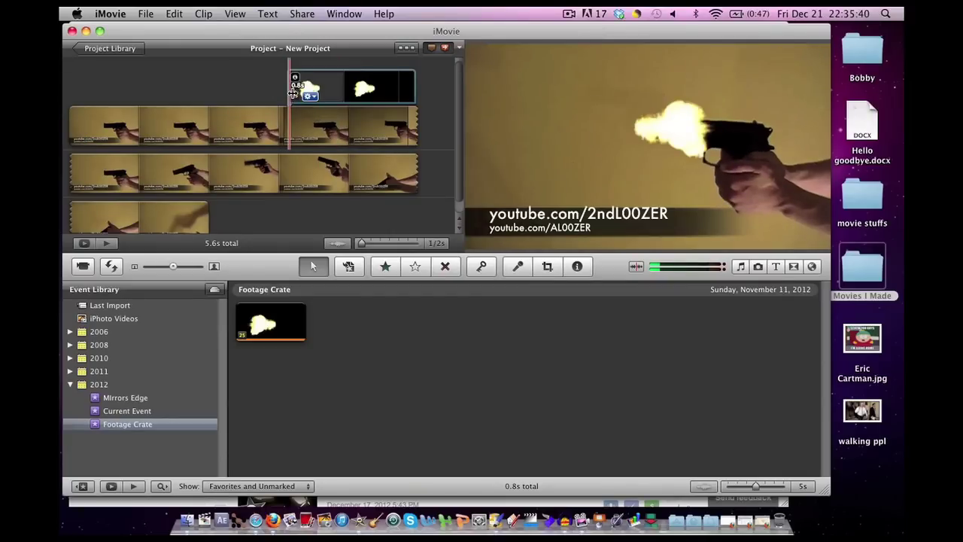
Step: Move the flipped flash left and up onto the barrel tip and fine-tune its size
key(c)
drag(687, 134, 629, 130)
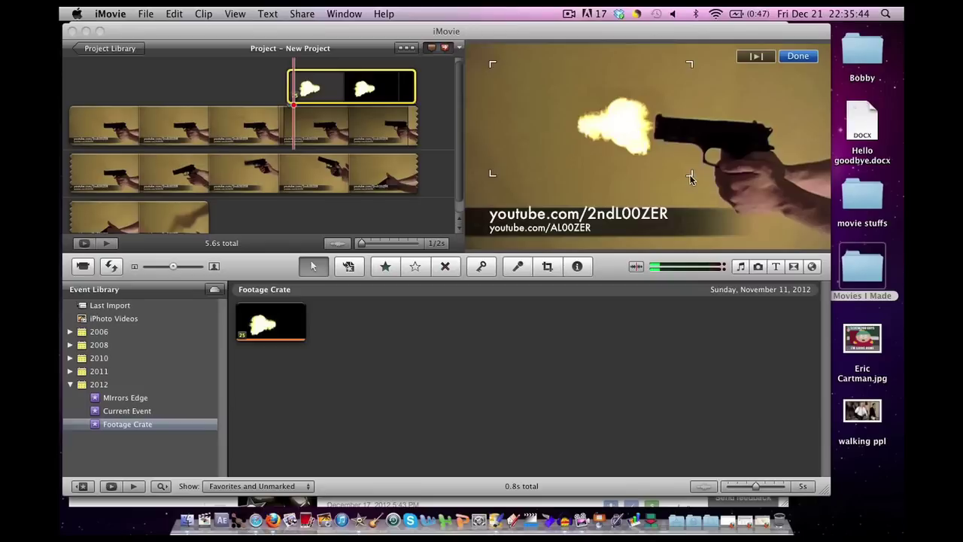
drag(691, 175, 748, 198)
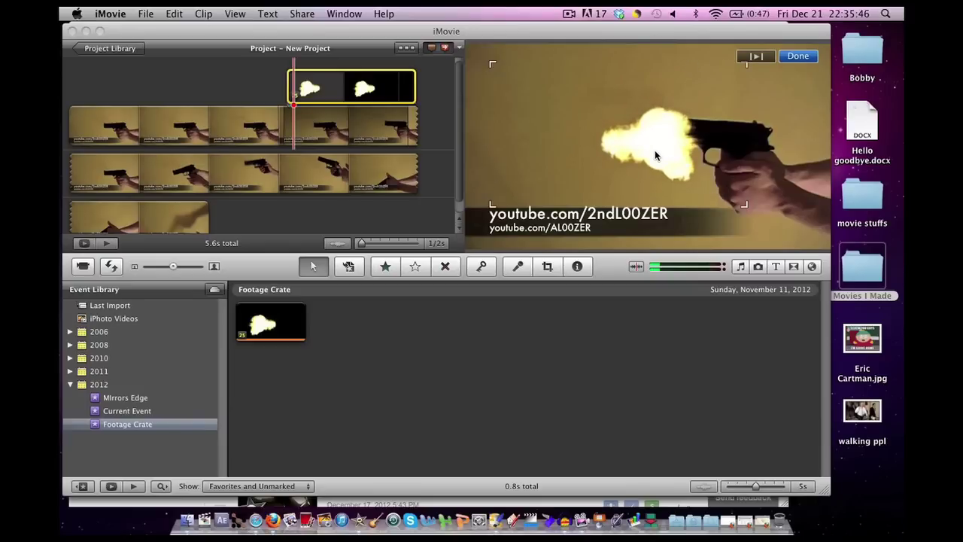
drag(636, 156, 617, 135)
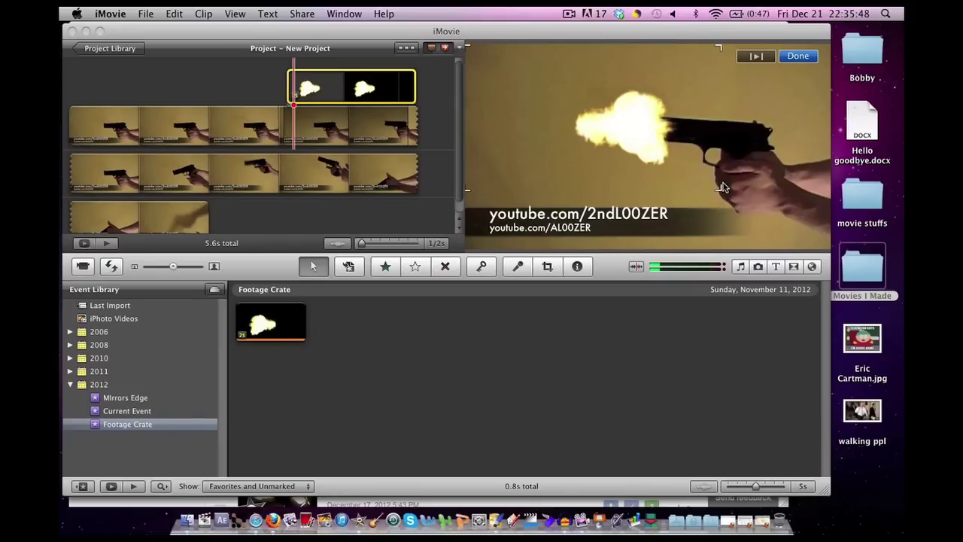
drag(719, 190, 704, 181)
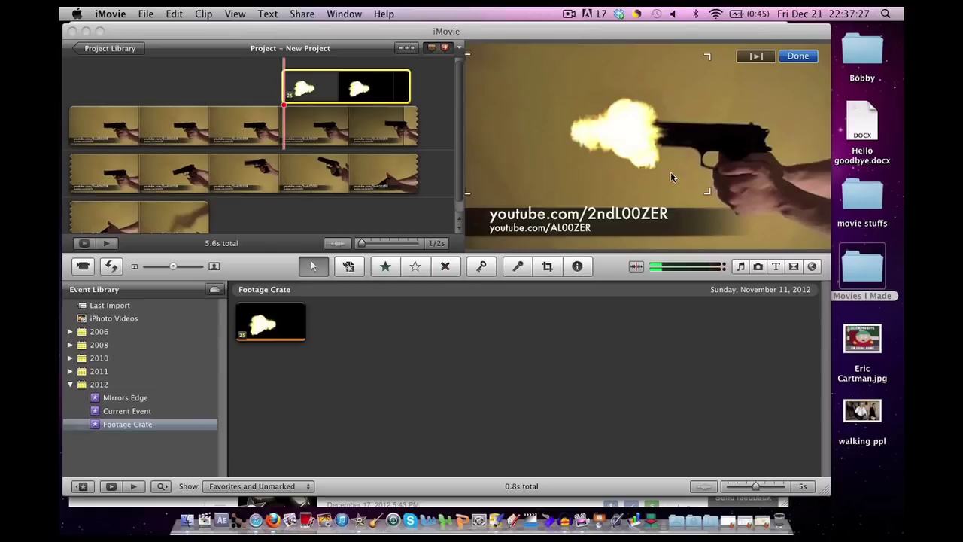
Step: Select and cut a 0.1 s range of the gun clip at the firing moment
click(285, 129)
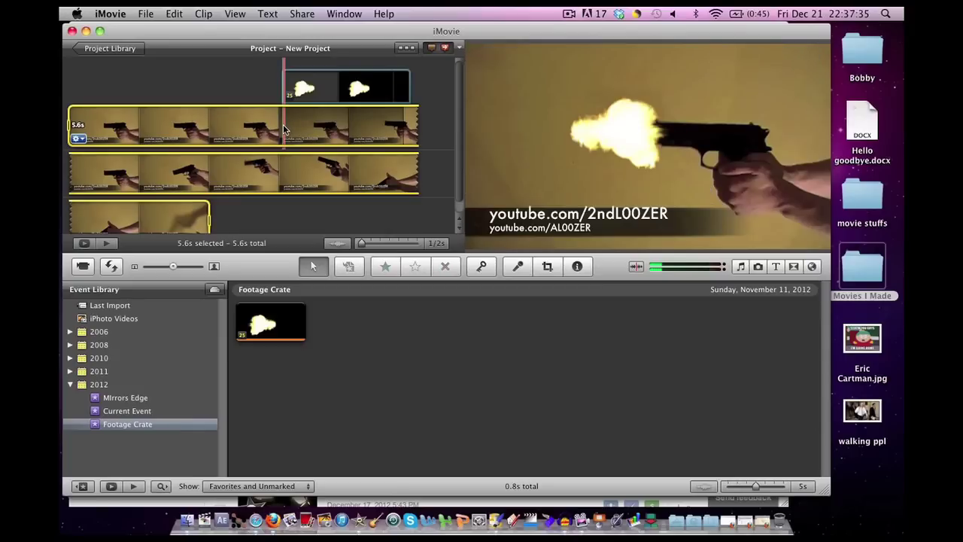
click(263, 94)
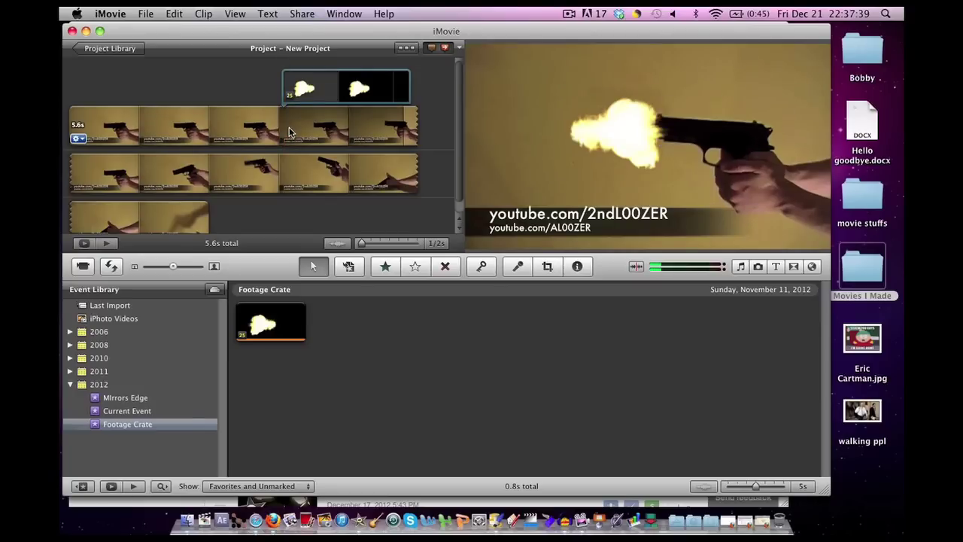
drag(286, 130, 293, 128)
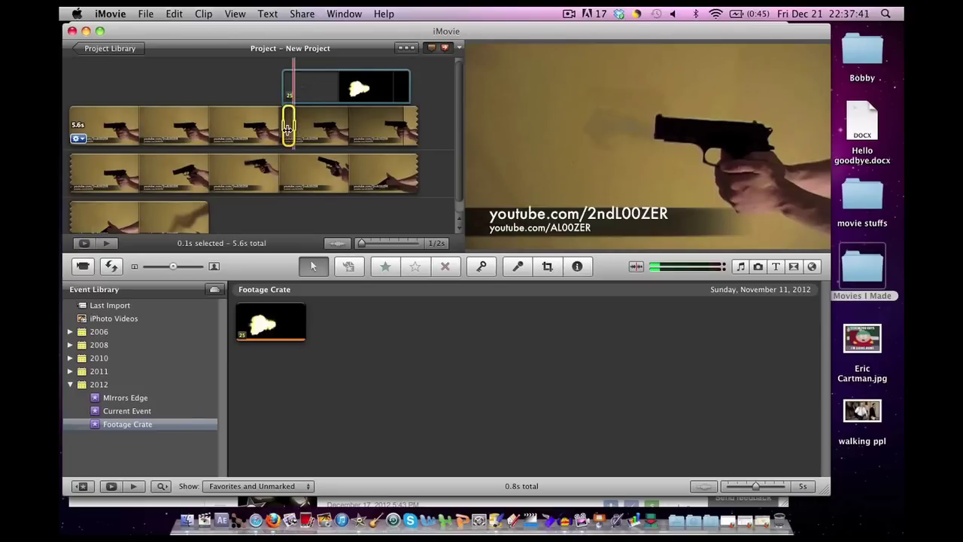
right_click(288, 134)
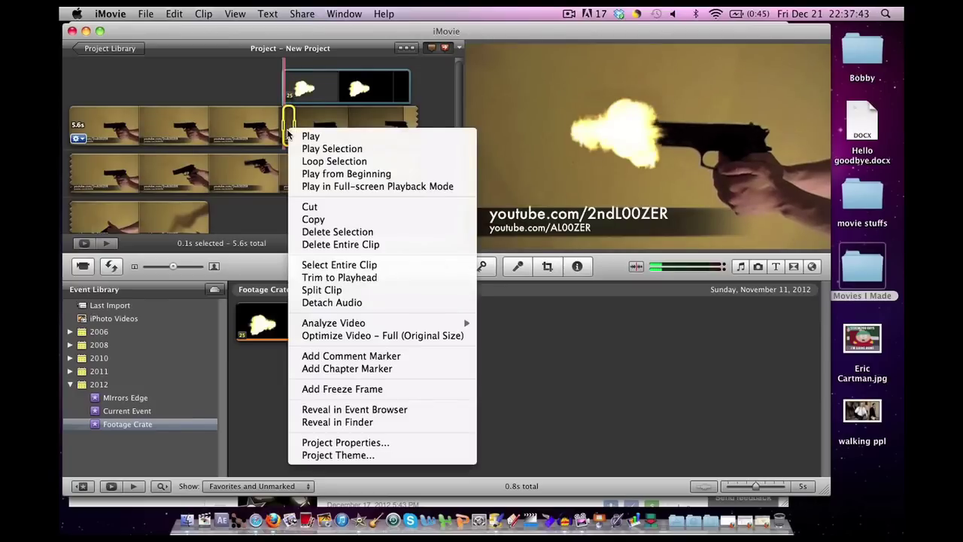
click(310, 207)
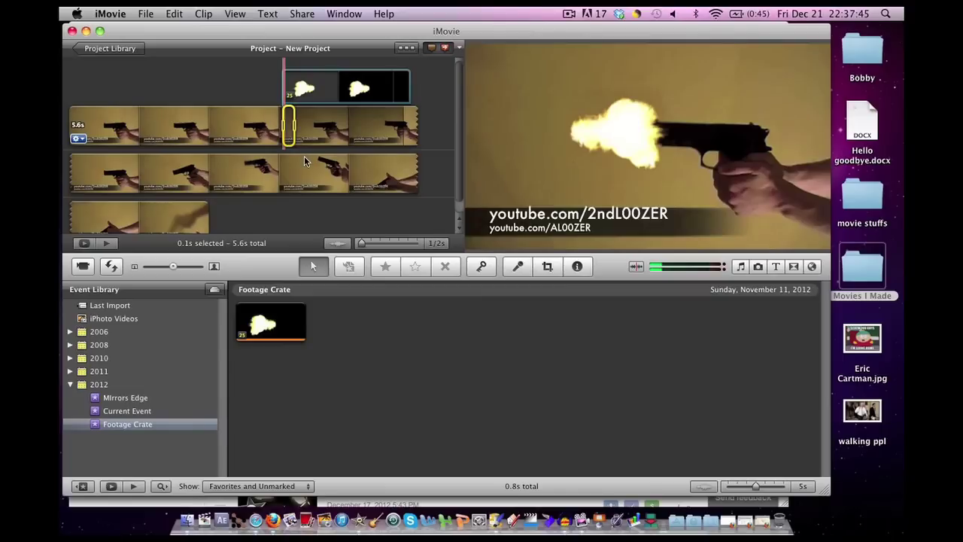
Step: Paste the copied muzzle flash onto the gun clip and select the 0.1 s clip
right_click(285, 121)
click(308, 199)
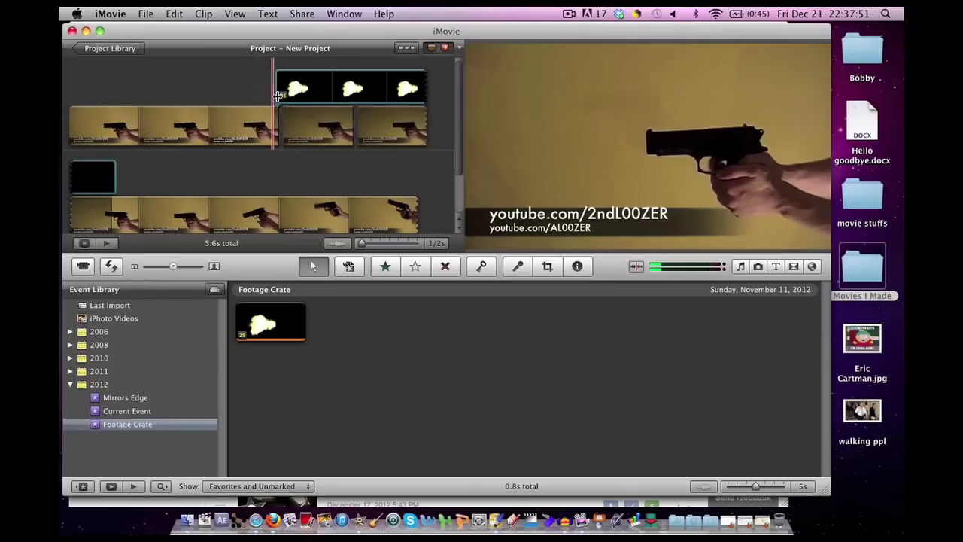
click(283, 96)
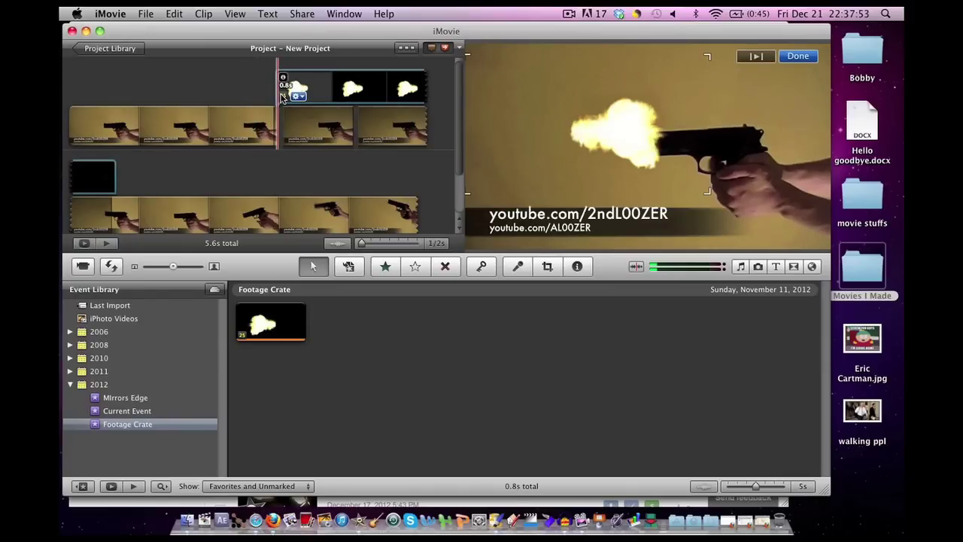
click(326, 126)
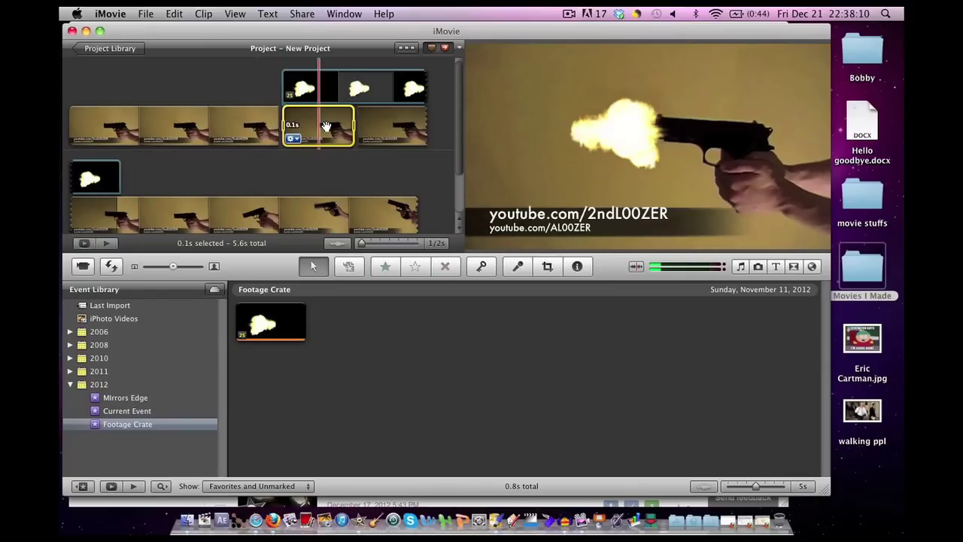
Step: Apply the Glow video effect to the 0.1 s clip at the shot
double_click(326, 126)
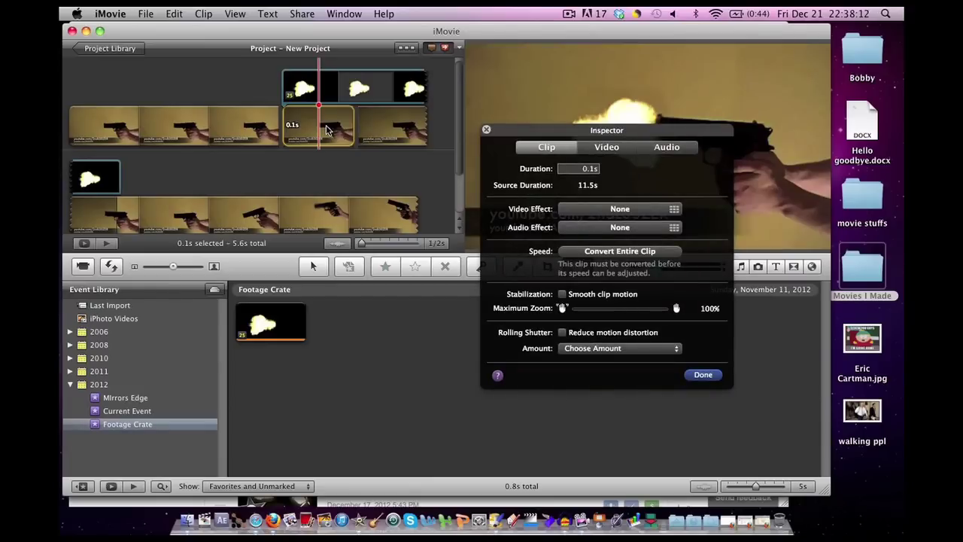
click(634, 210)
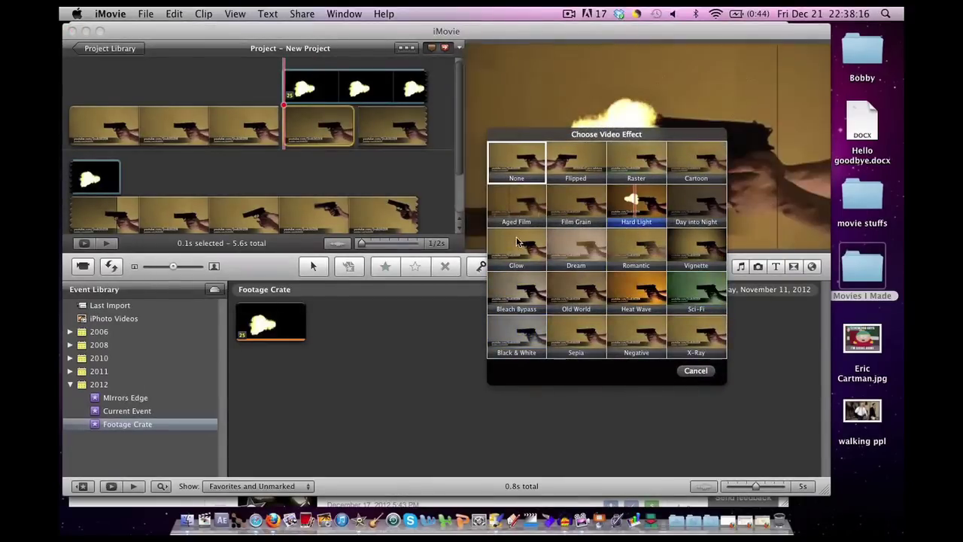
click(516, 247)
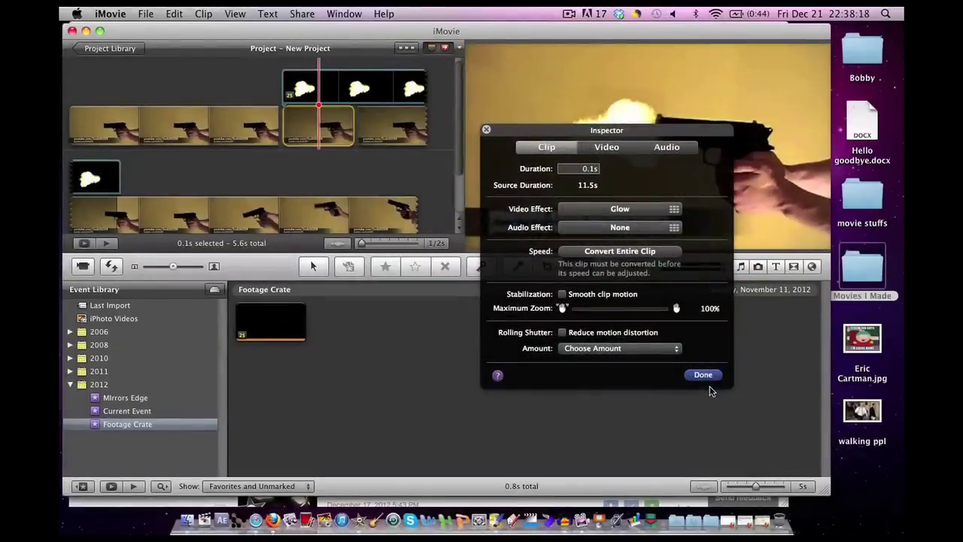
click(704, 375)
click(263, 94)
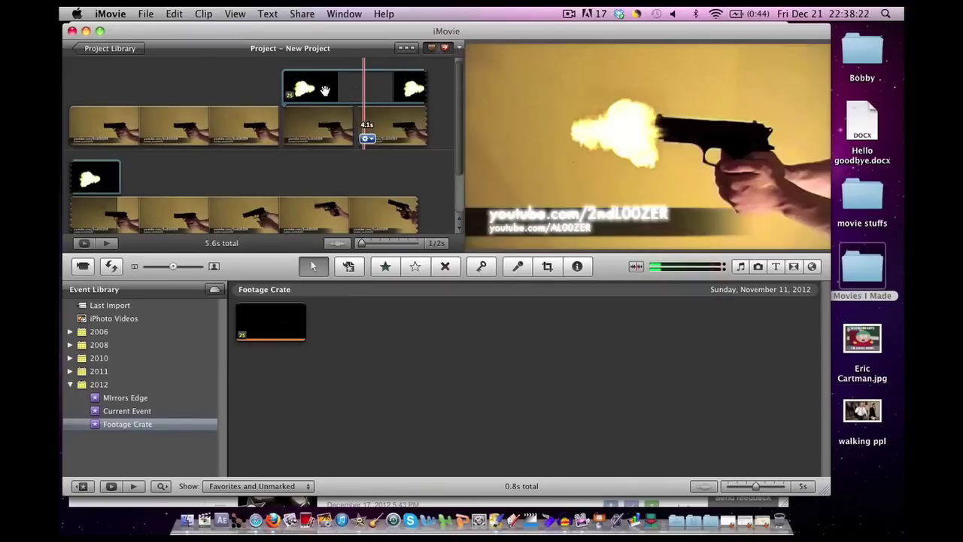
Step: Give the muzzle flash overlay clip the Flipped video effect
click(325, 90)
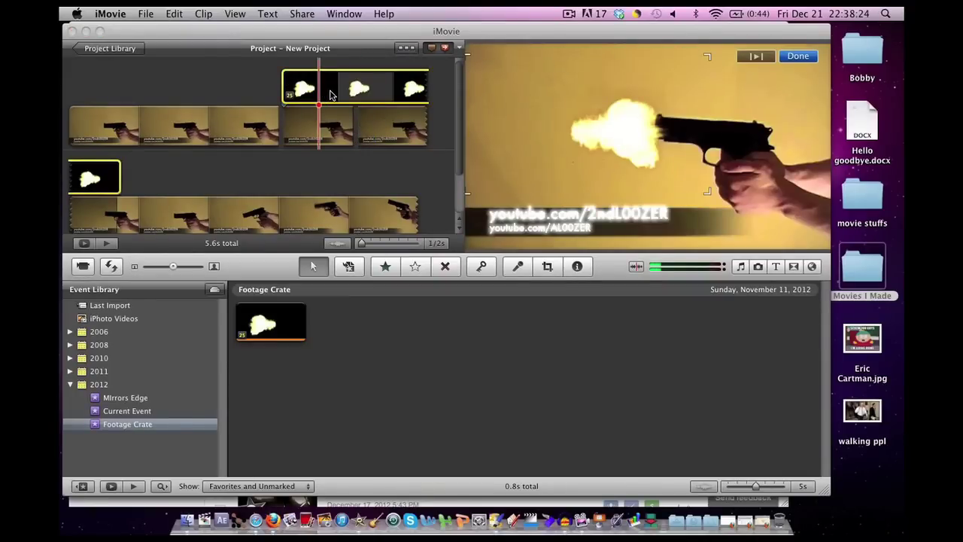
double_click(332, 94)
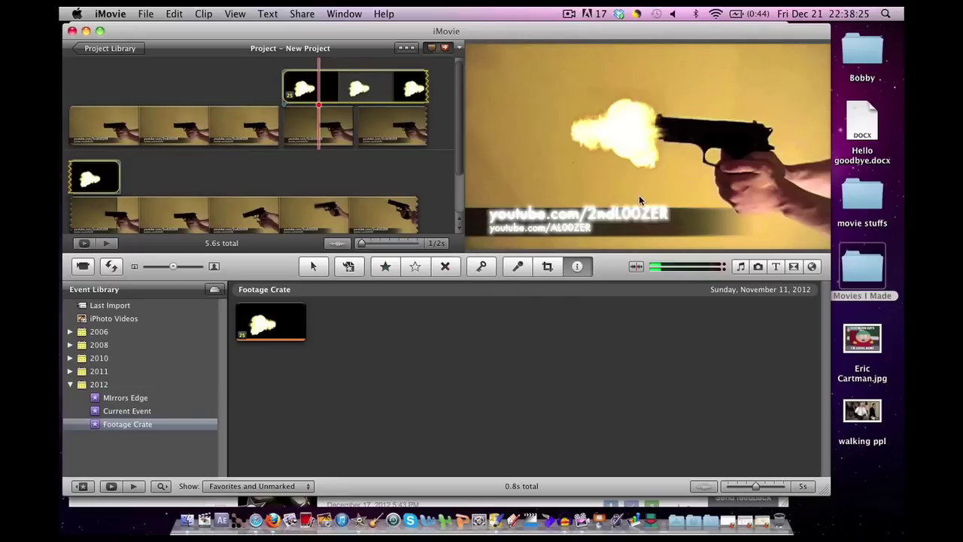
click(601, 213)
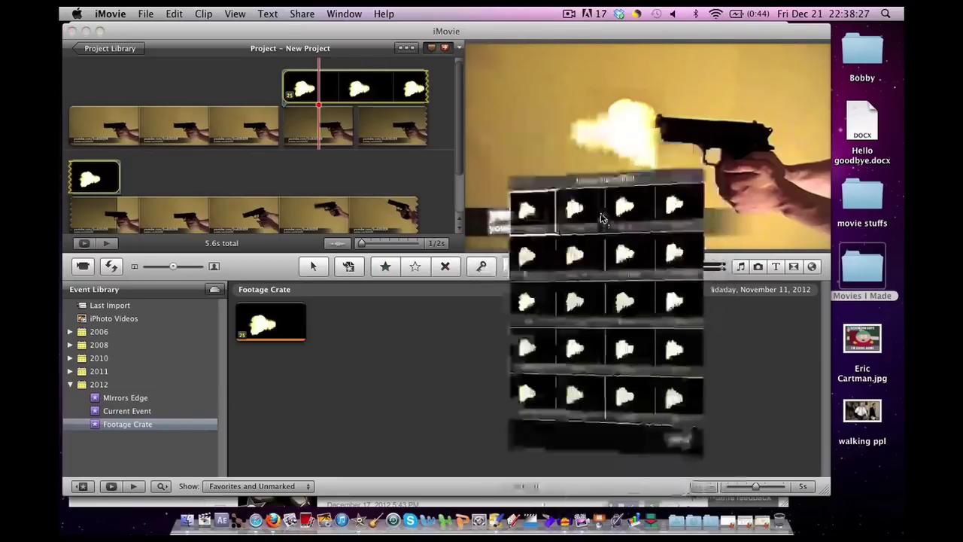
click(600, 216)
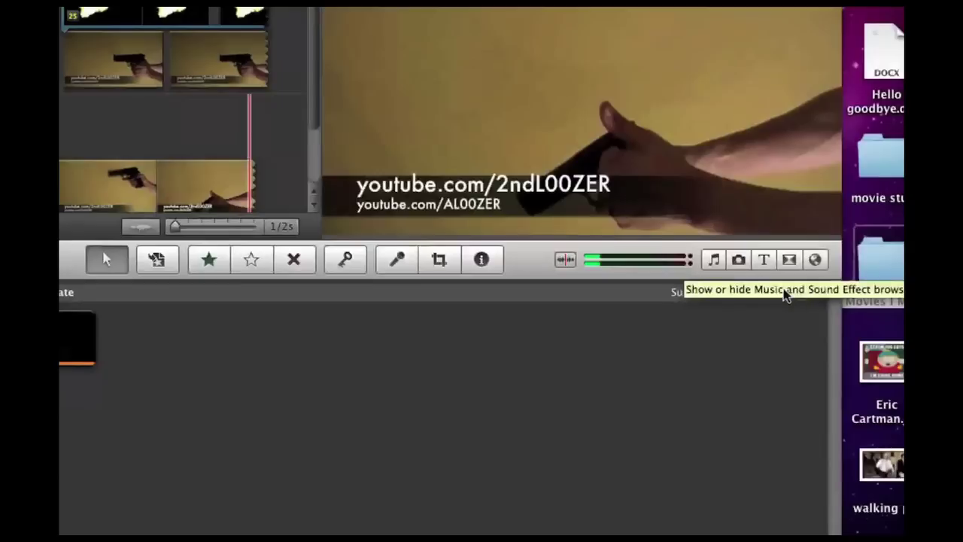
Step: Search the sound effects for 'glock' and place glock18-1 under the firing segment
click(741, 268)
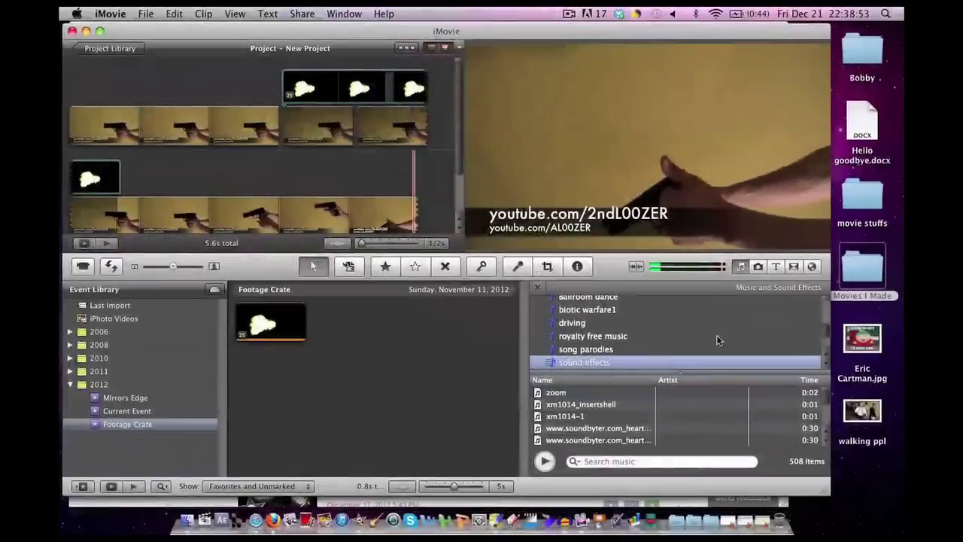
click(586, 364)
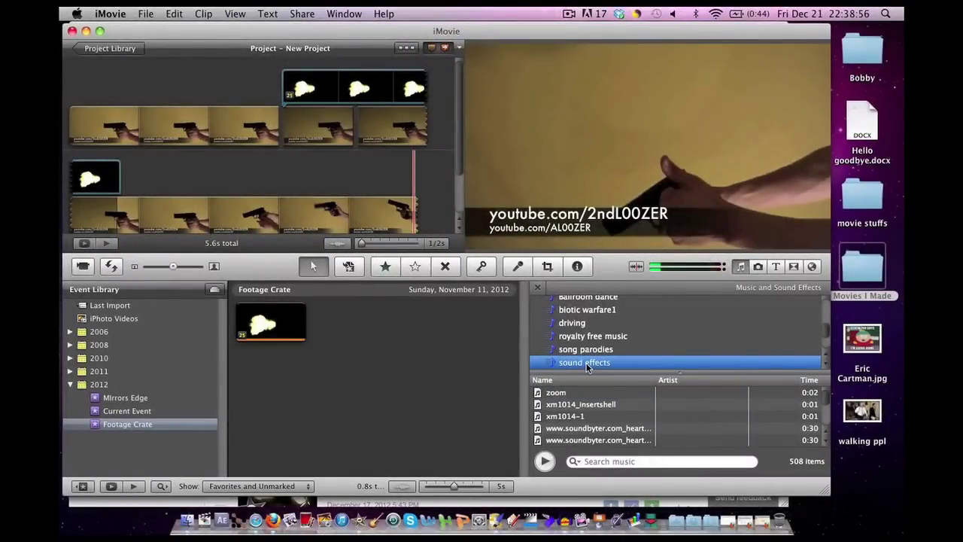
click(592, 462)
text(glo)
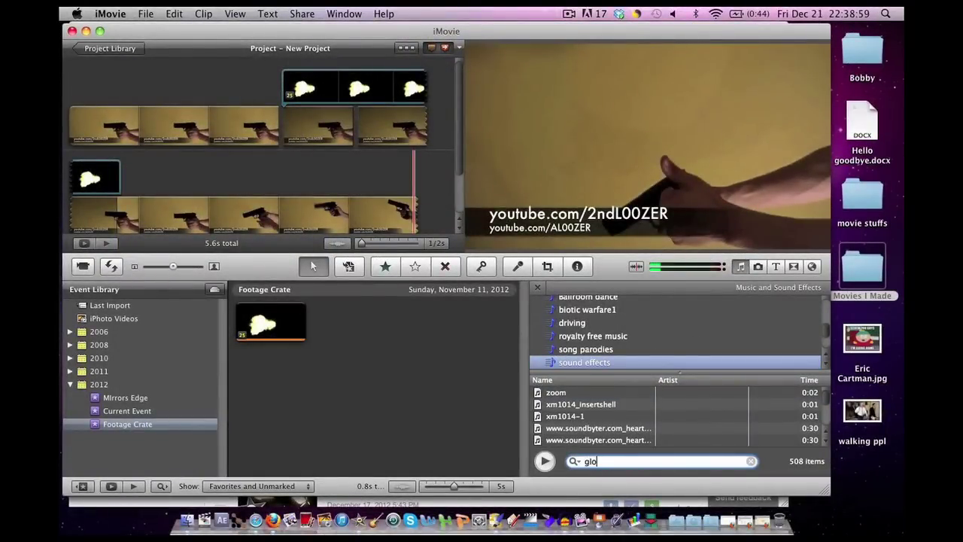
text(ck)
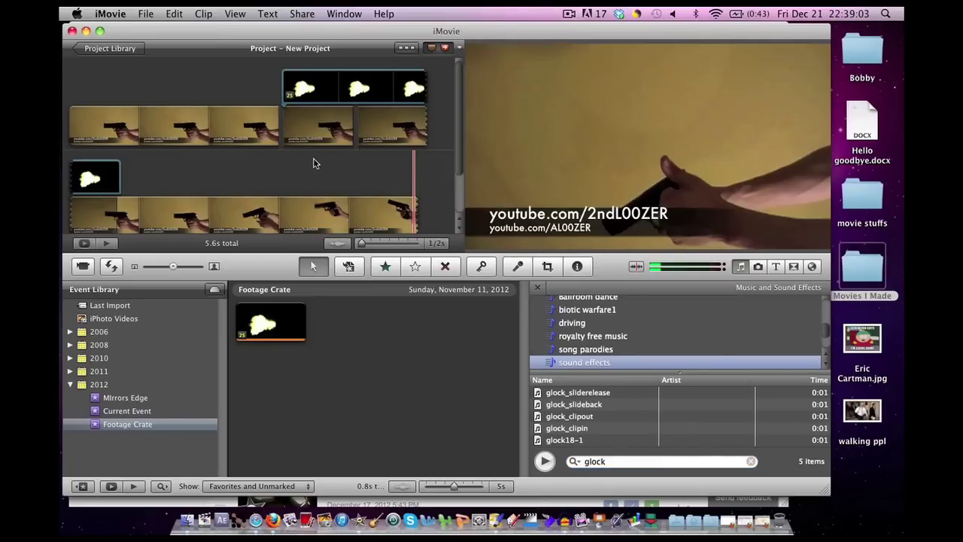
drag(315, 172, 305, 157)
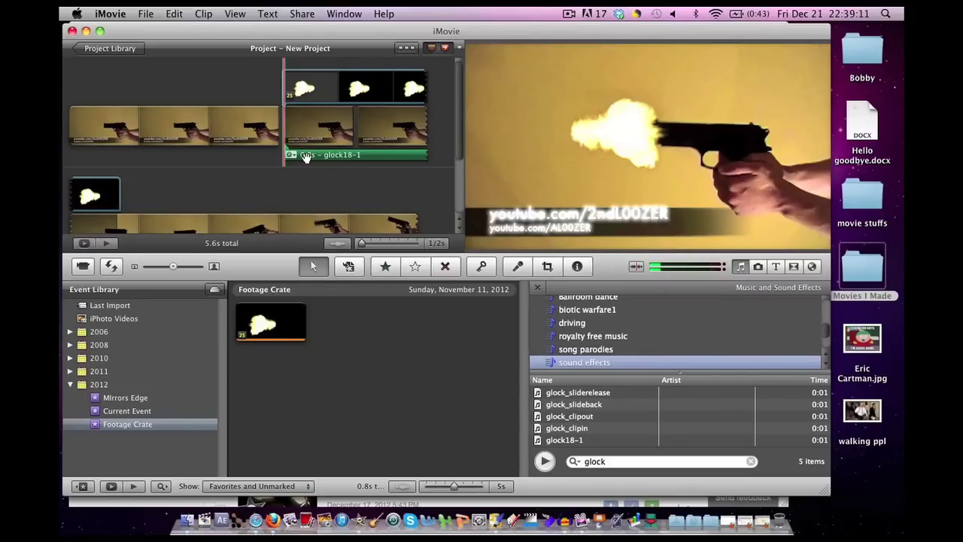
Step: Set the glock18-1 gunshot clip's audio volume to 73% in its clip settings
click(319, 155)
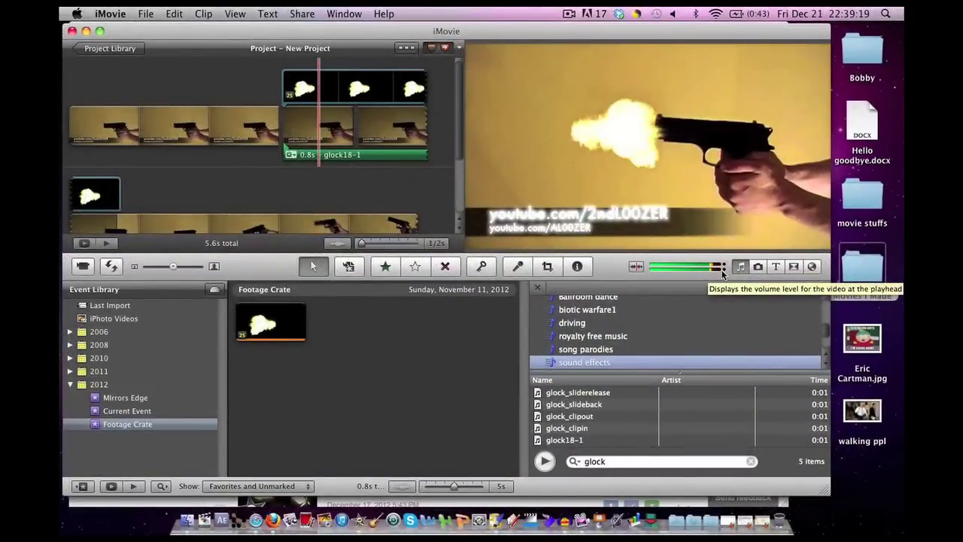
double_click(318, 155)
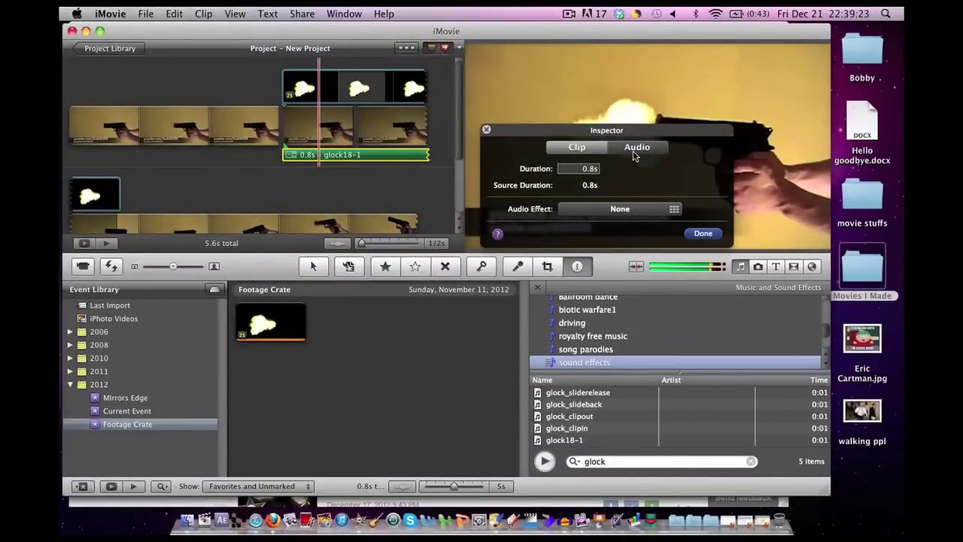
click(637, 147)
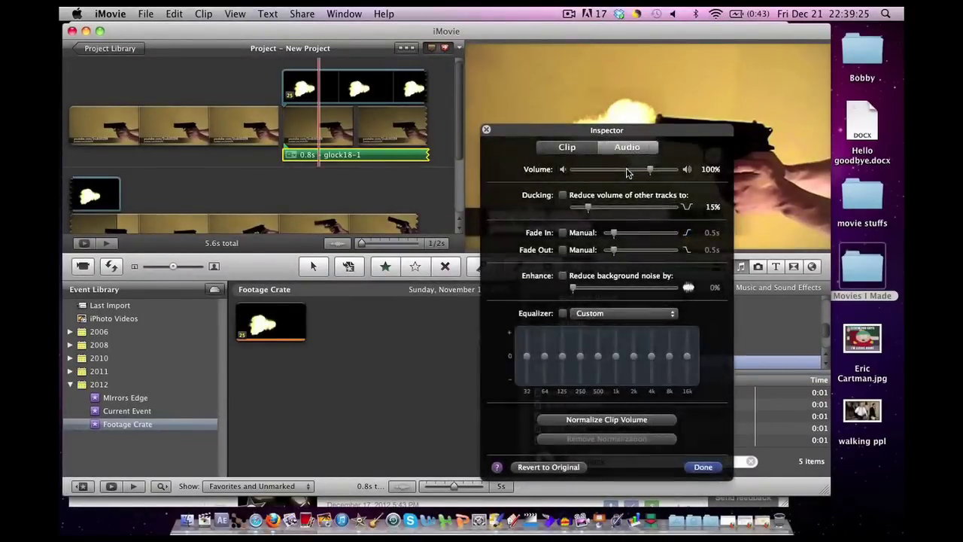
click(631, 171)
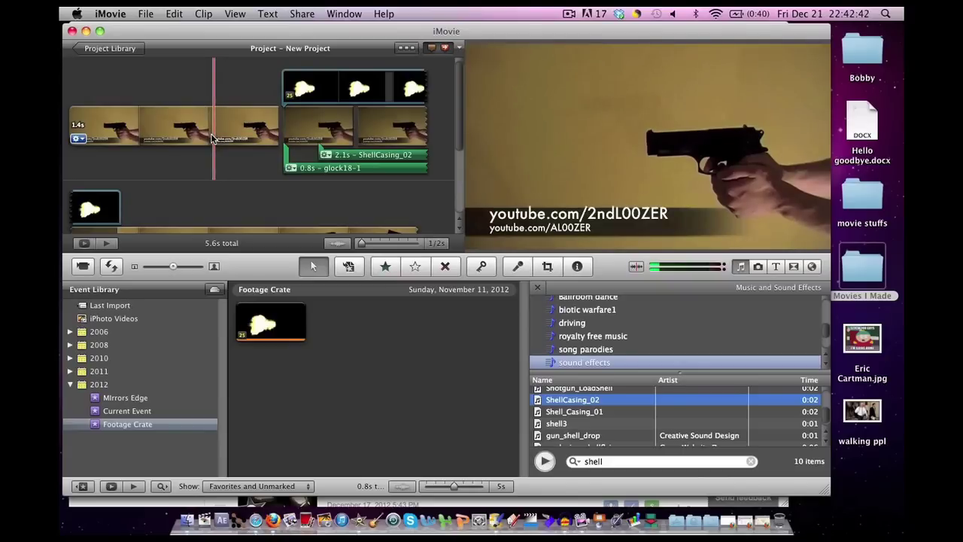
key(space)
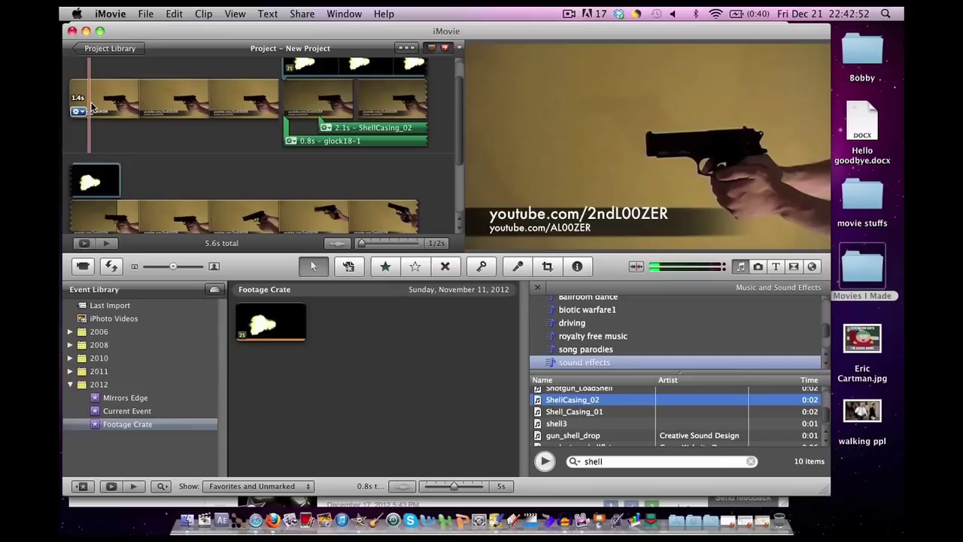
key(space)
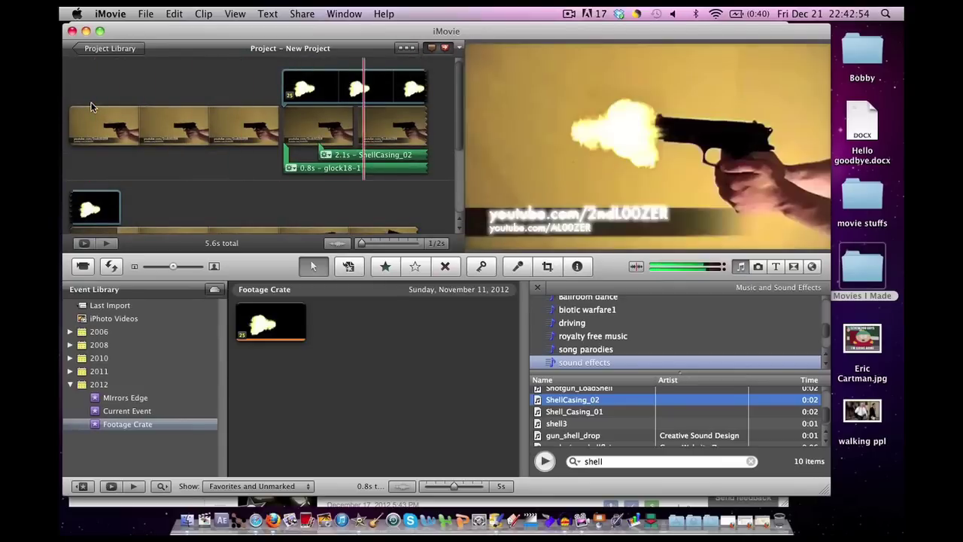